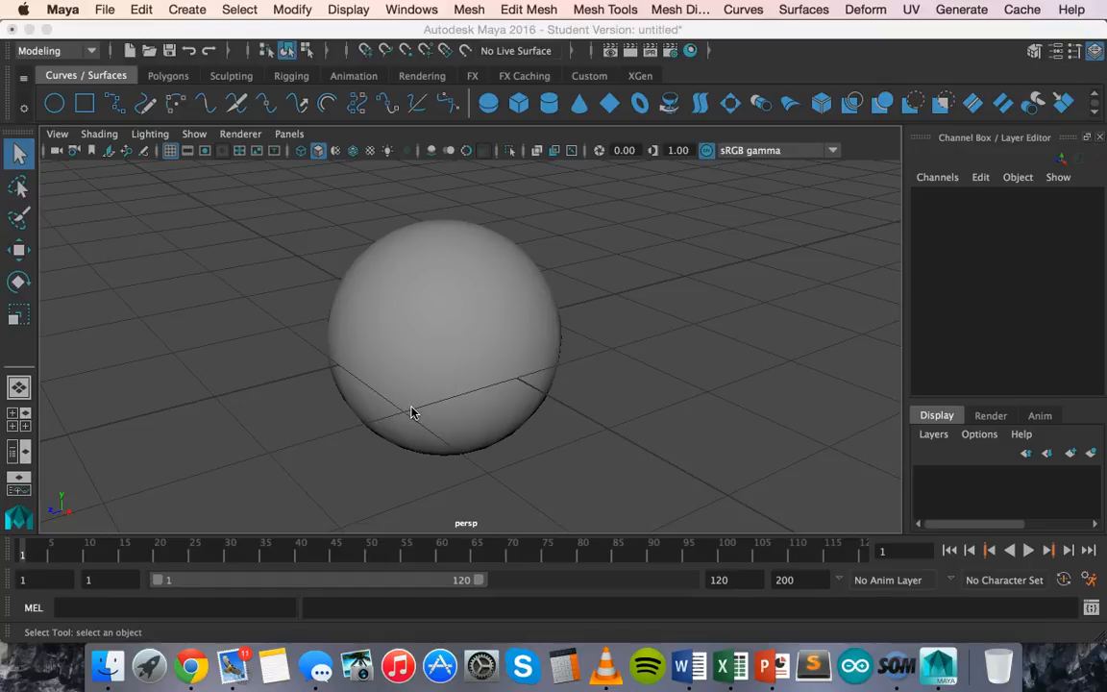
- Select the sphere and move it freely to about X -0.004, Y 0.198, Z -0.138
click(279, 352)
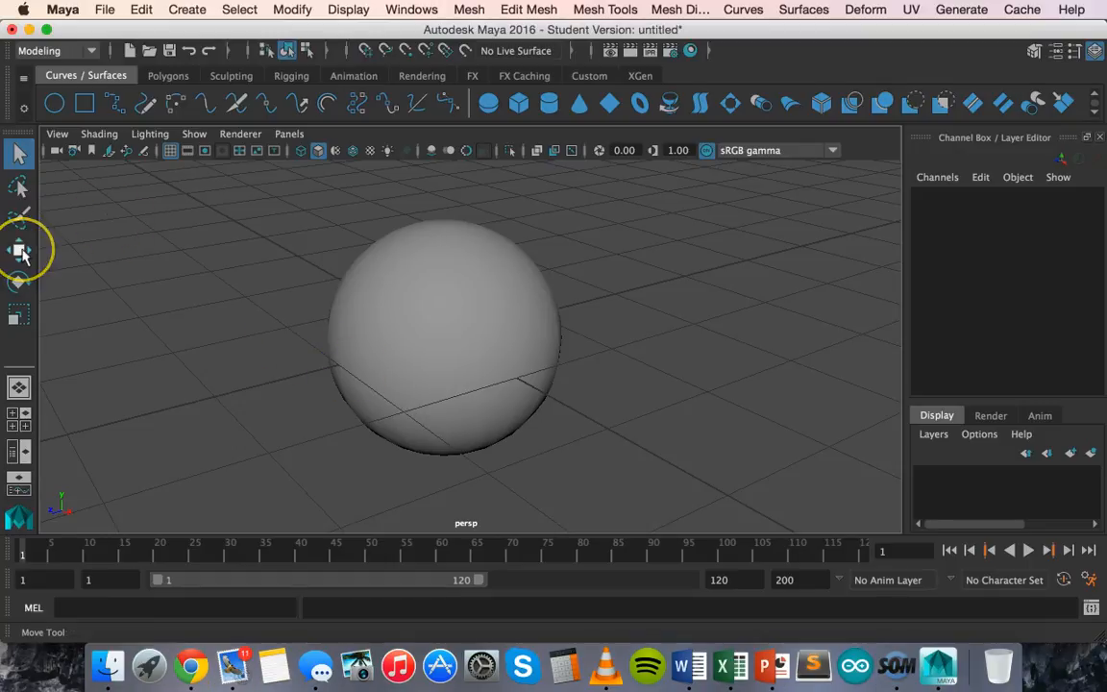
click(427, 319)
click(18, 250)
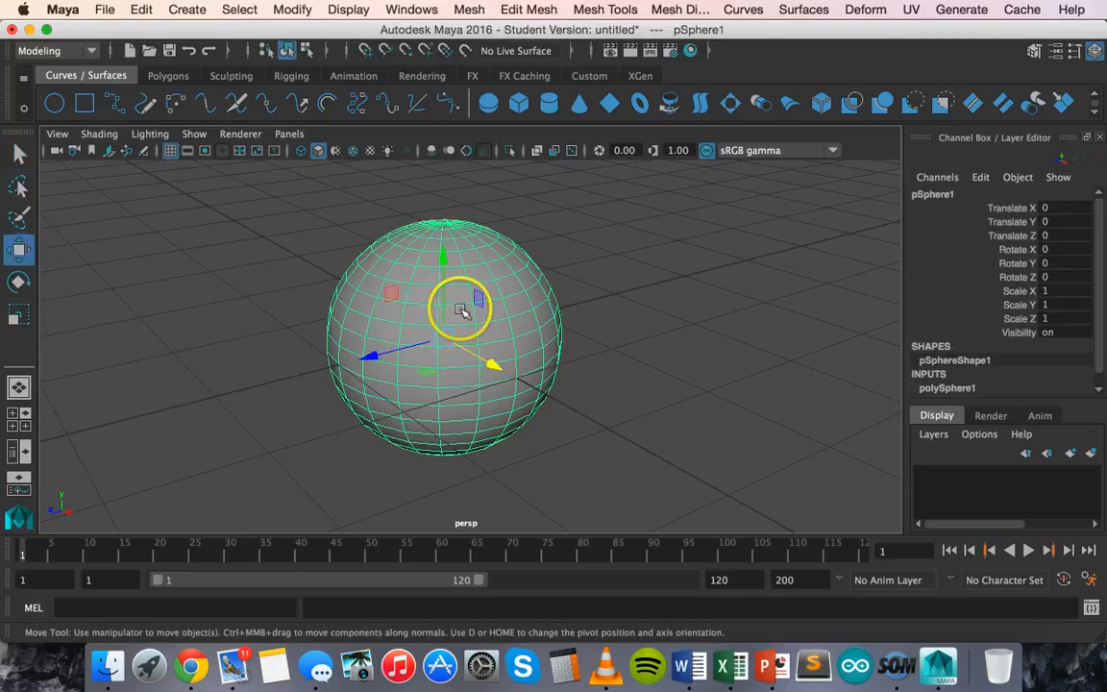
drag(446, 340, 462, 317)
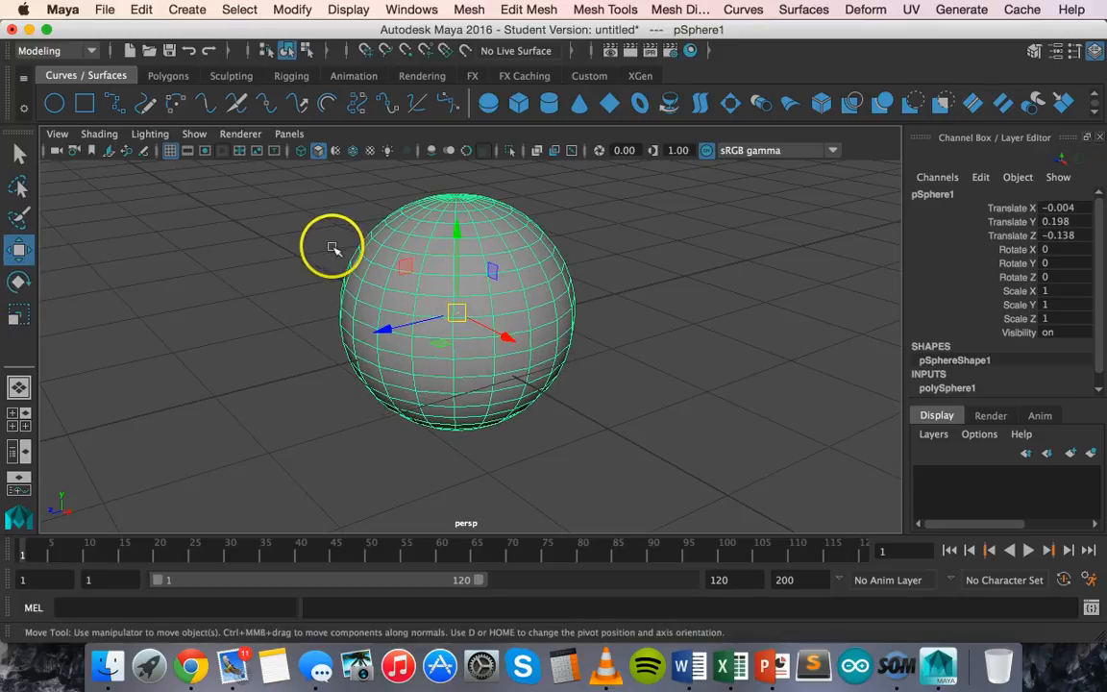
- Show the sphere's rotate, scale and move manipulators in turn, return to the Select tool and deselect the sphere
click(18, 281)
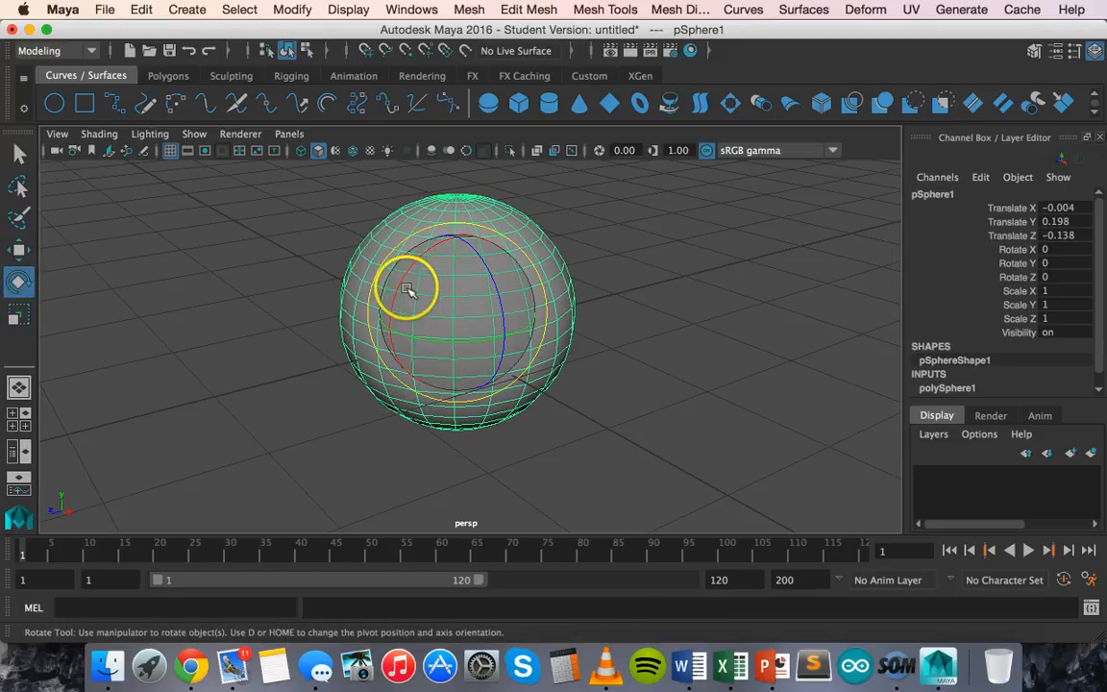
click(18, 315)
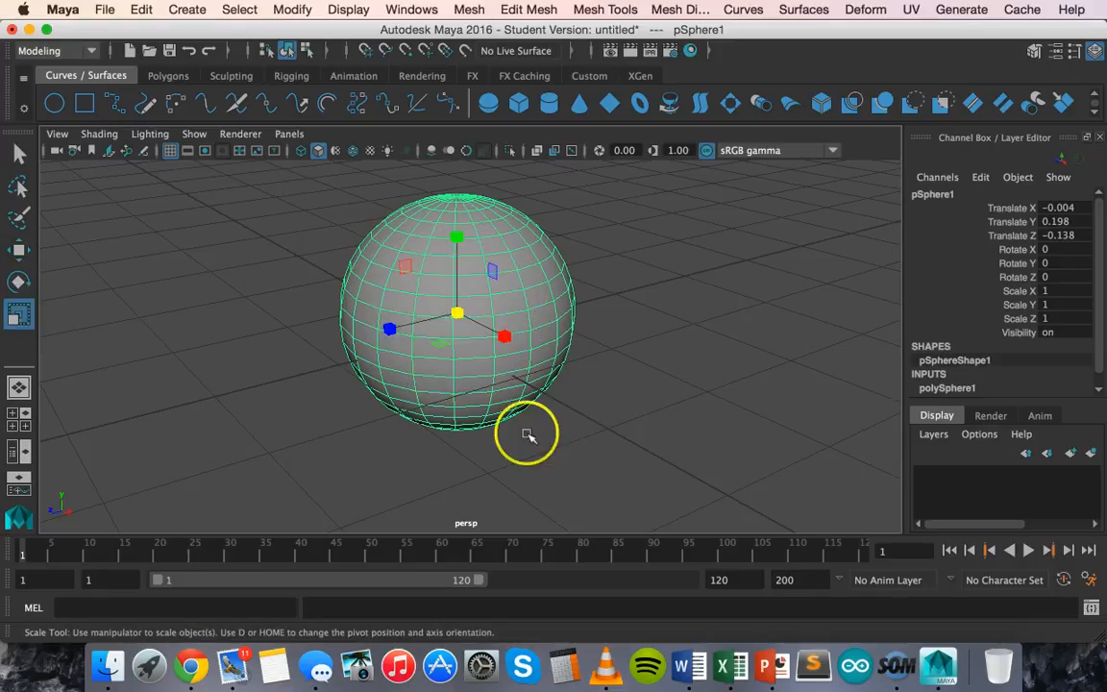
click(20, 249)
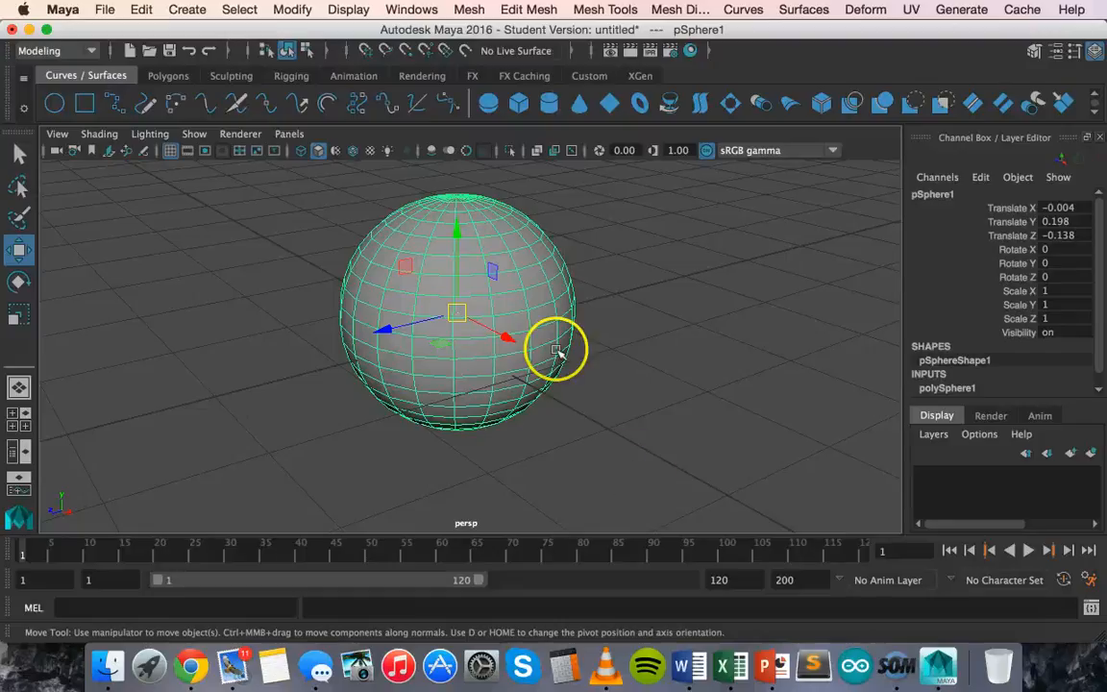
click(19, 154)
click(160, 240)
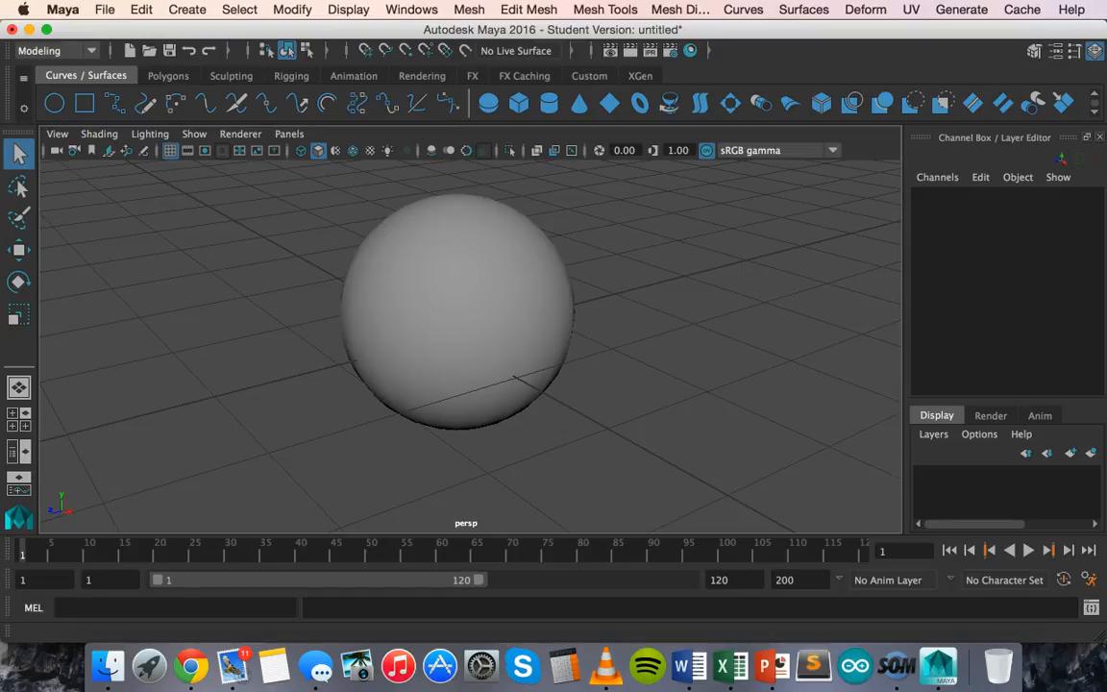
- In the general interface preferences, set mouse tracking to One button and save the preferences
click(63, 9)
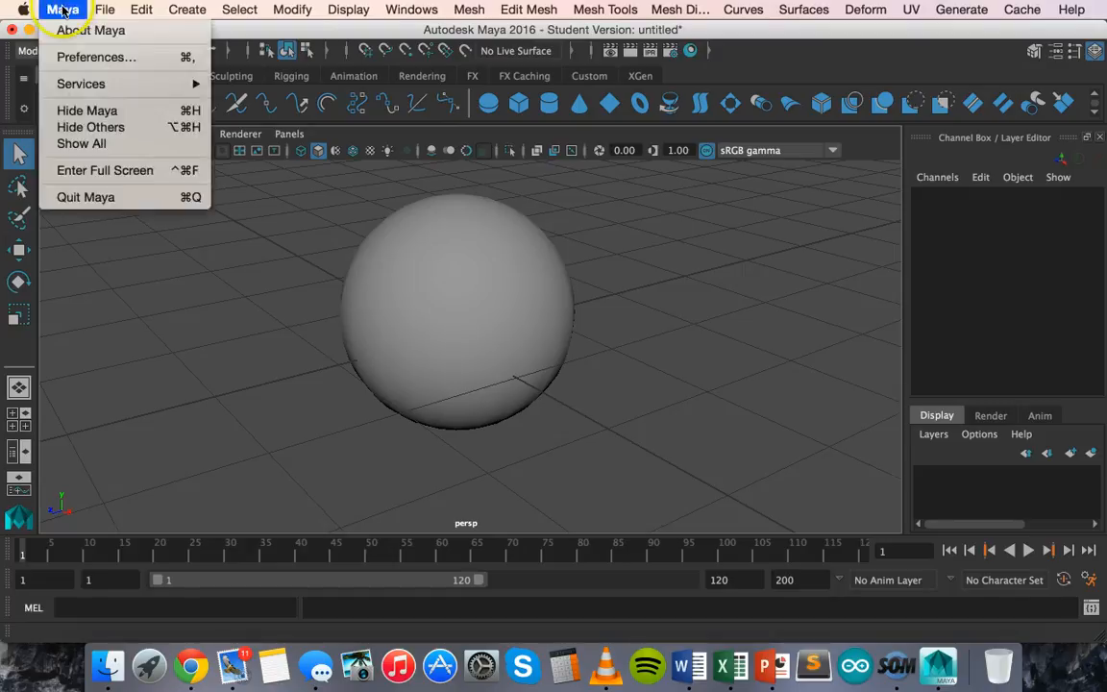
click(107, 58)
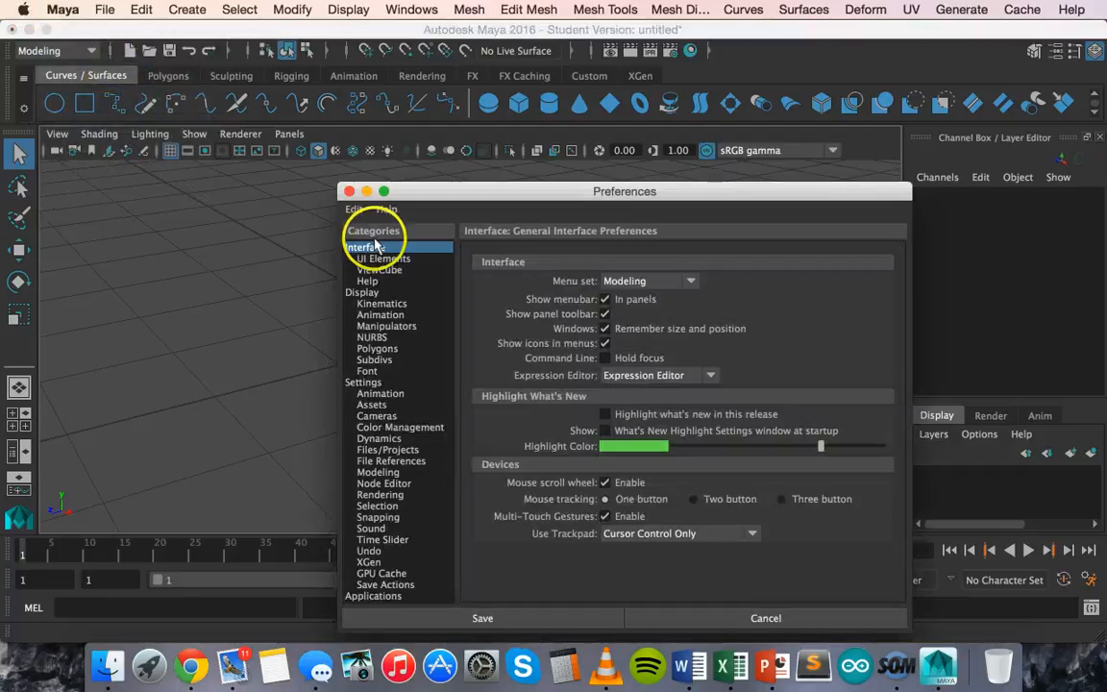
click(376, 249)
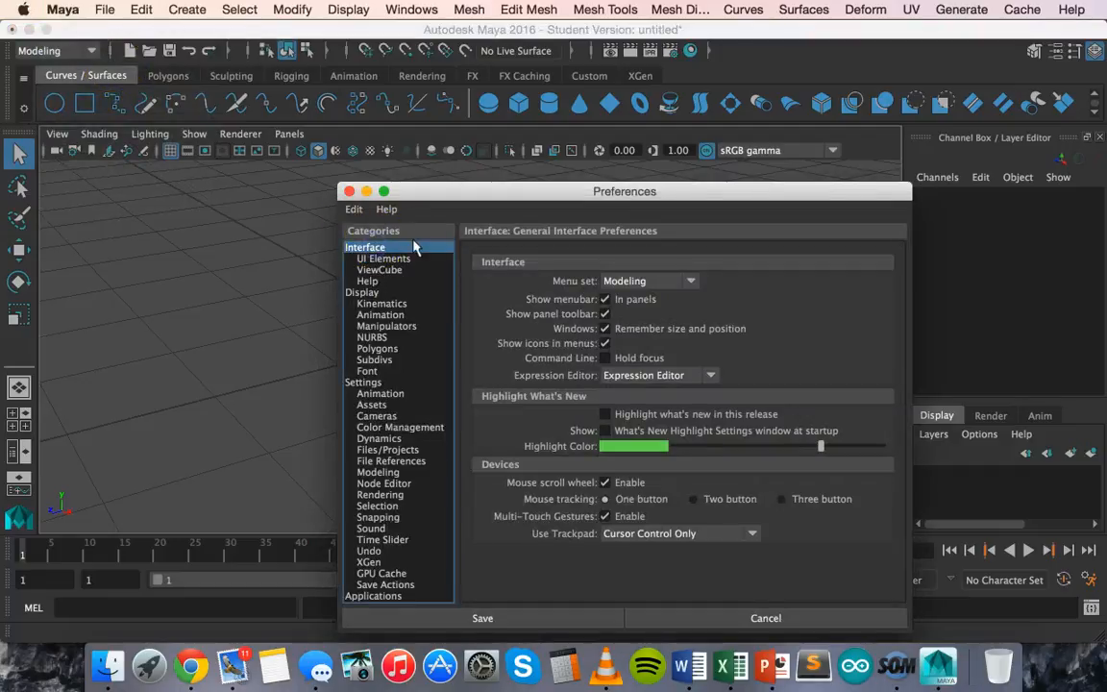
click(792, 502)
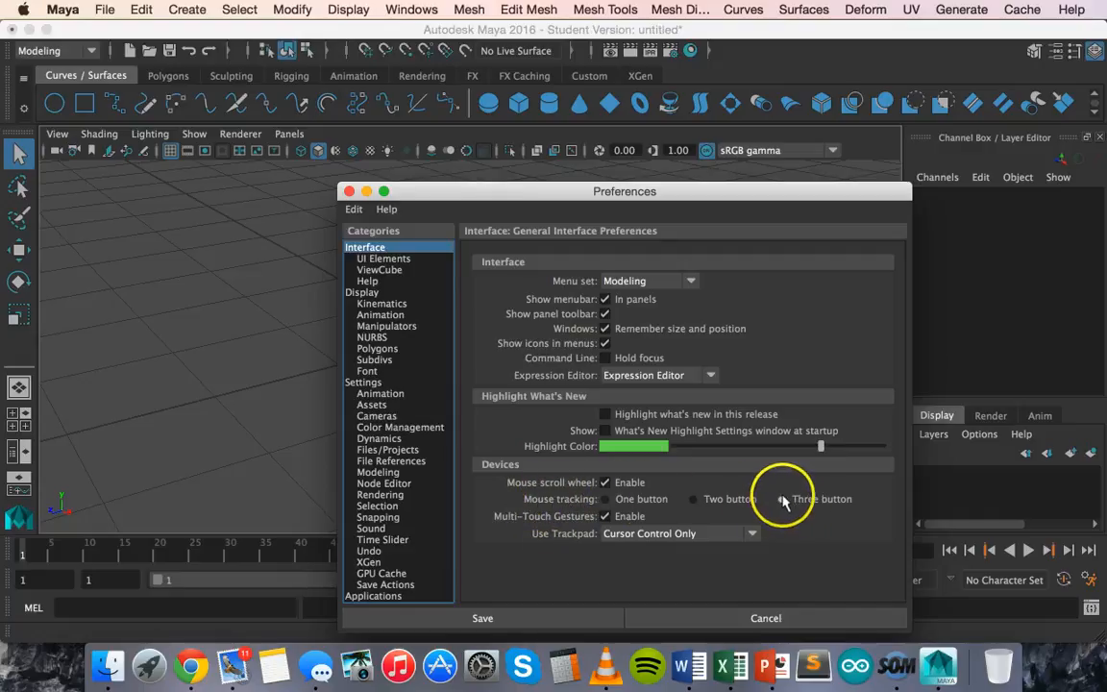
click(607, 500)
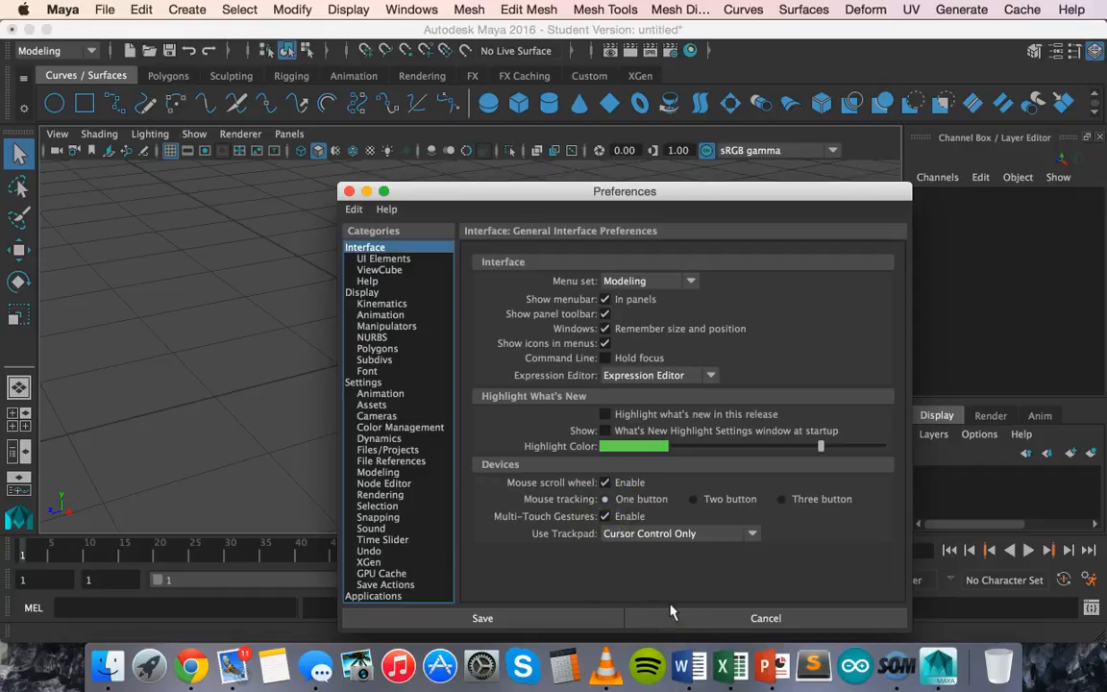
click(605, 516)
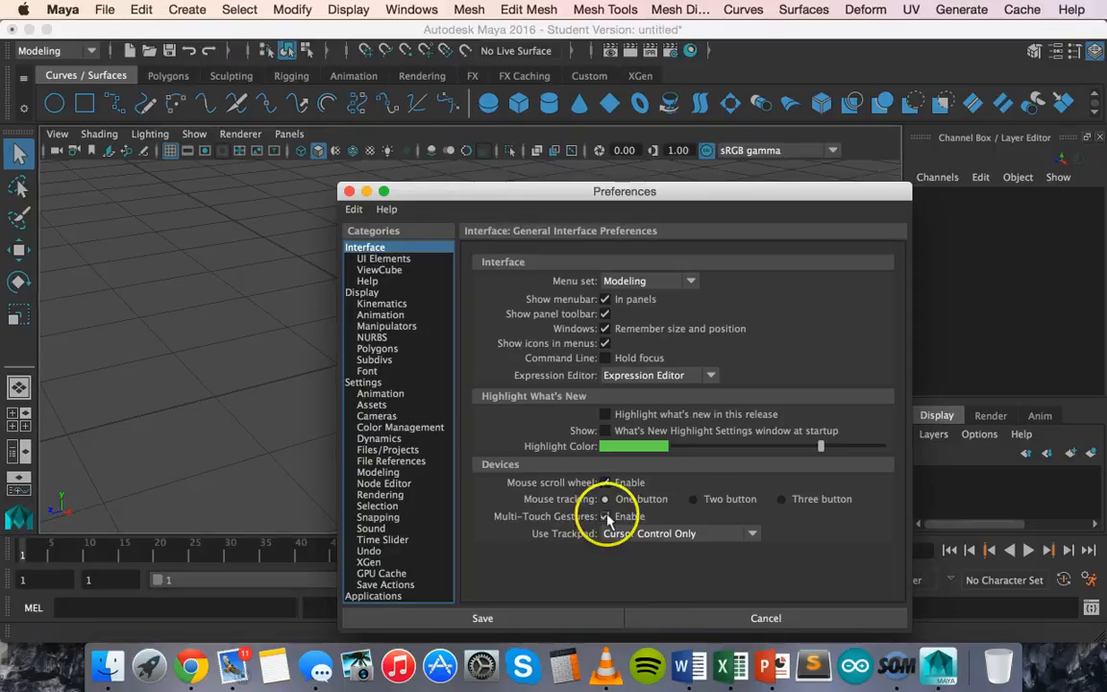
click(605, 483)
click(565, 615)
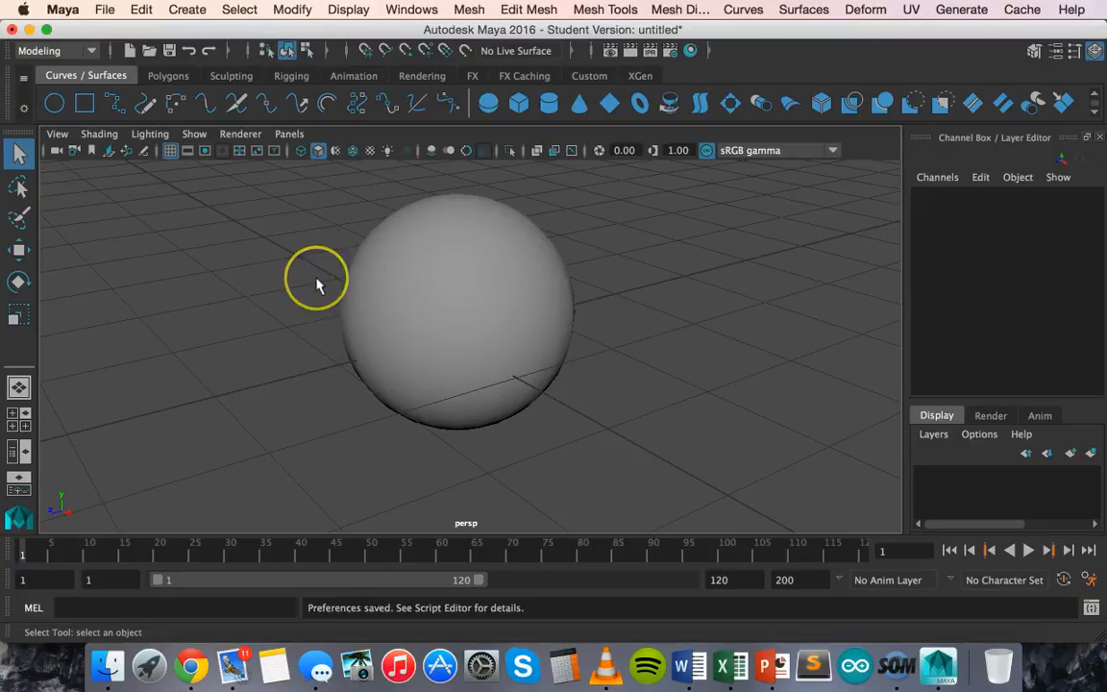
- Select the sphere and switch it to Face component mode
mouse_move(286, 289)
alt+middle_down()
mouse_move(316, 286)
mouse_move(228, 321)
mouse_move(302, 279)
mouse_move(291, 291)
alt+middle_up()
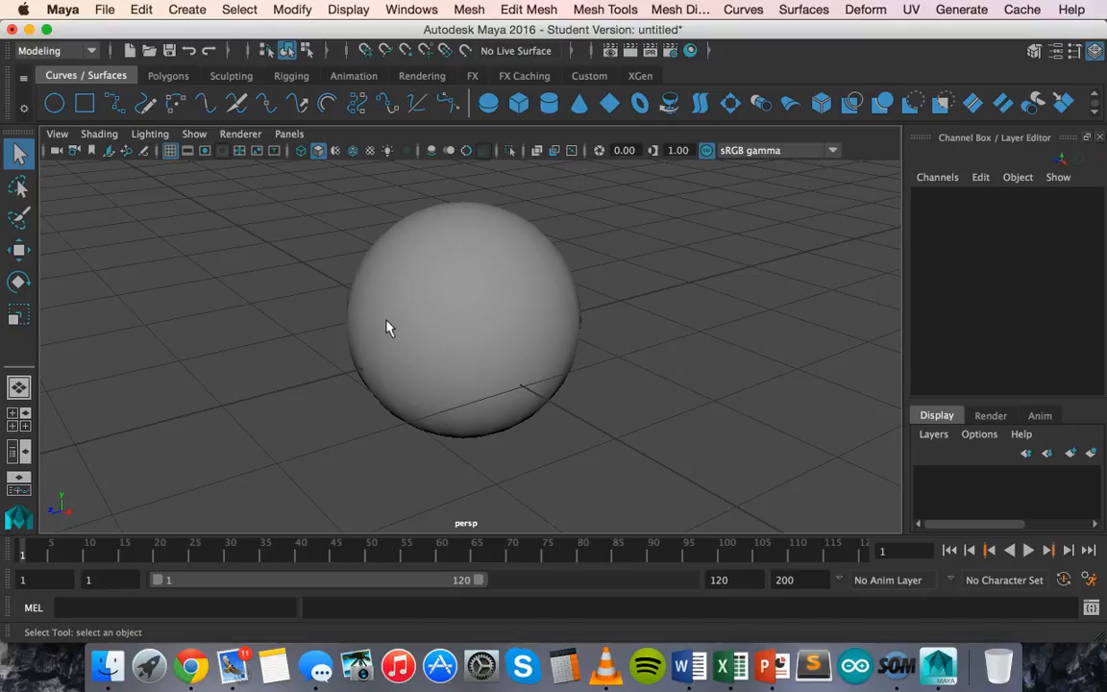
alt+middle_drag(354, 317, 328, 302)
alt+drag(334, 302, 371, 296)
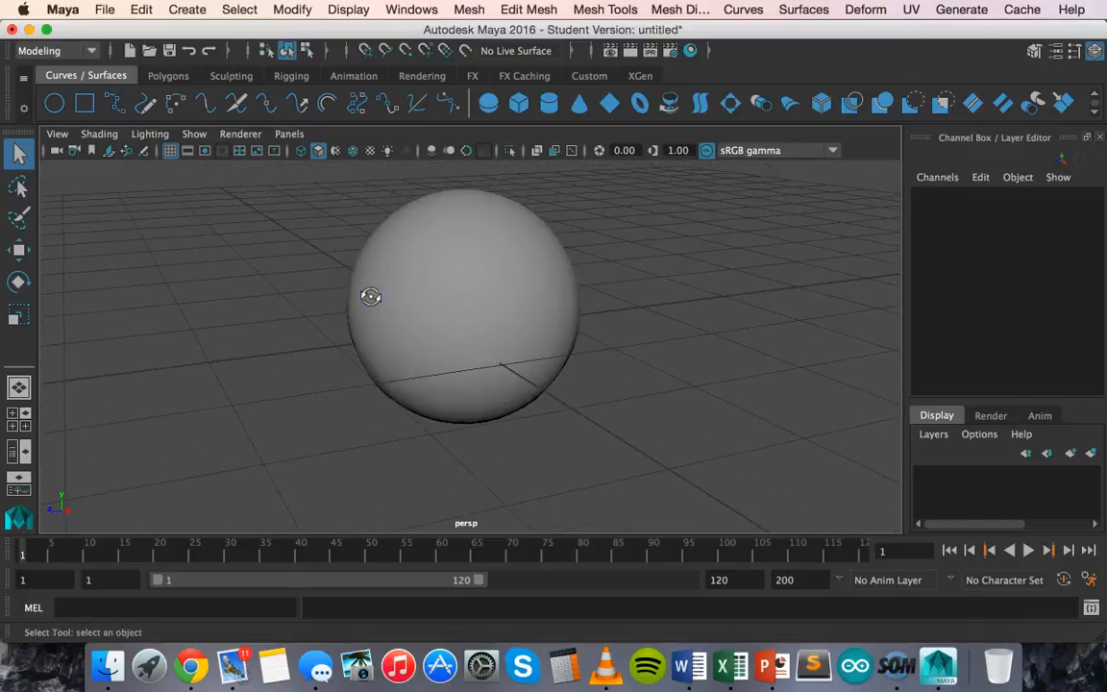
click(228, 240)
click(423, 302)
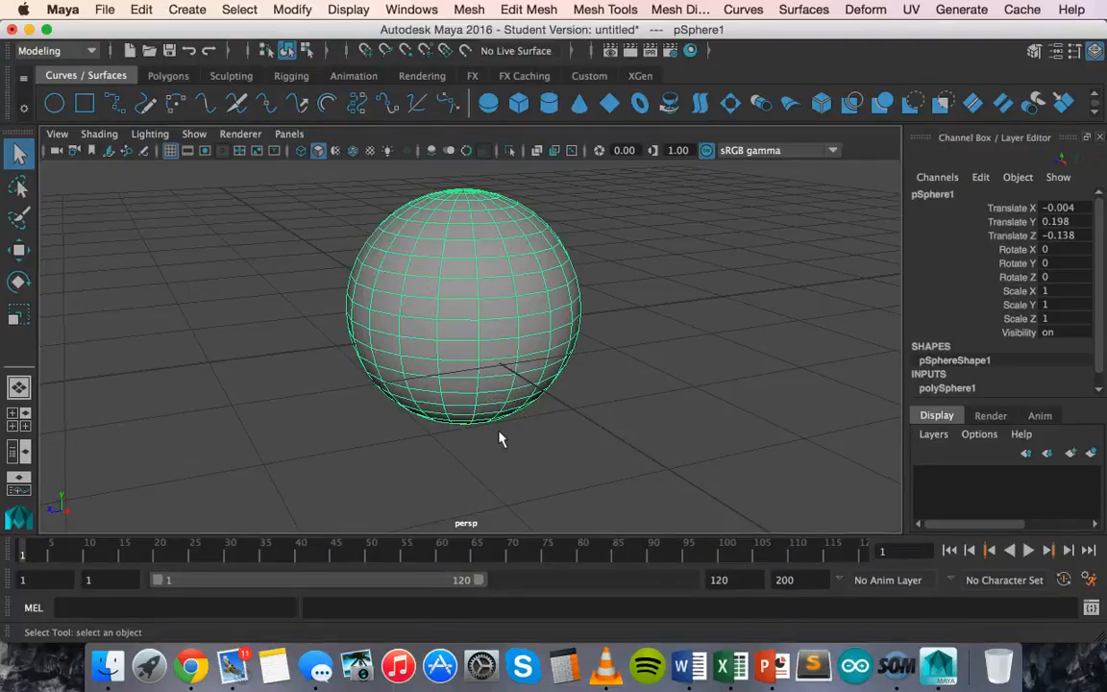
click(429, 309)
click(413, 291)
right_click(433, 276)
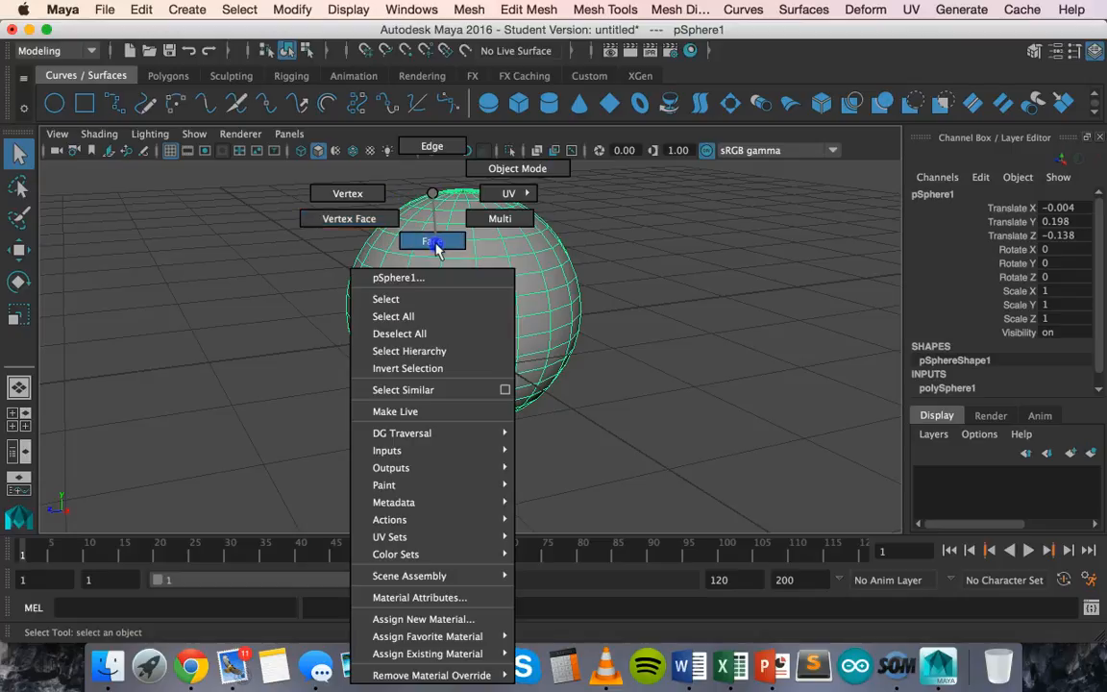
right_drag(436, 248, 436, 248)
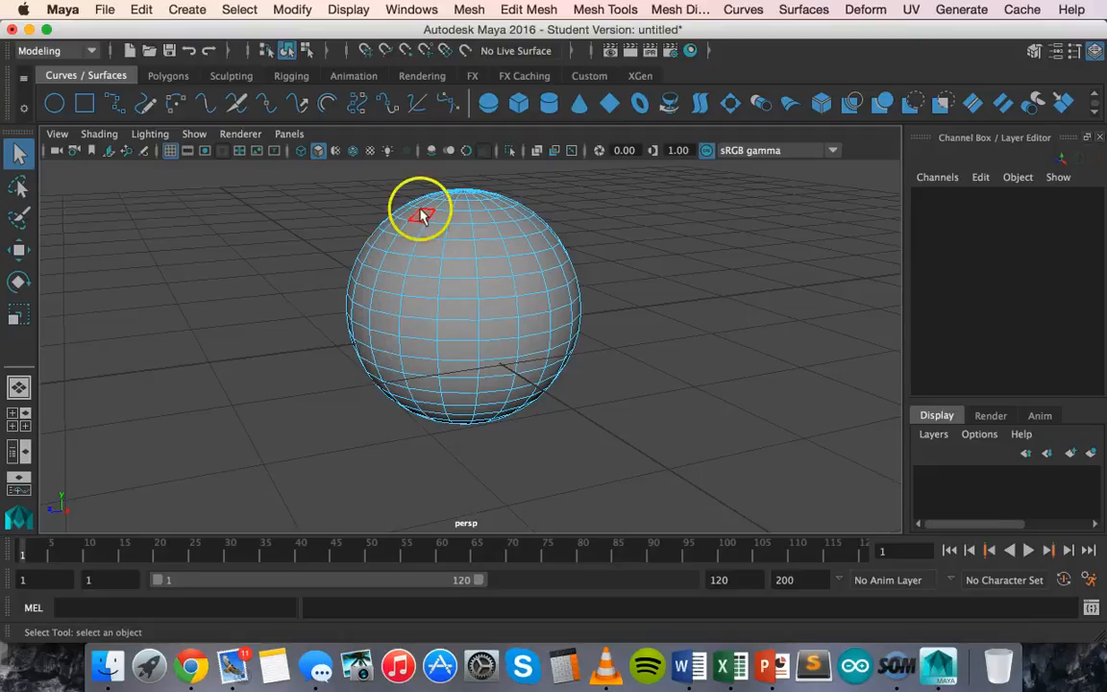
- Select a block of faces two wide and three high on the front of the sphere
click(425, 267)
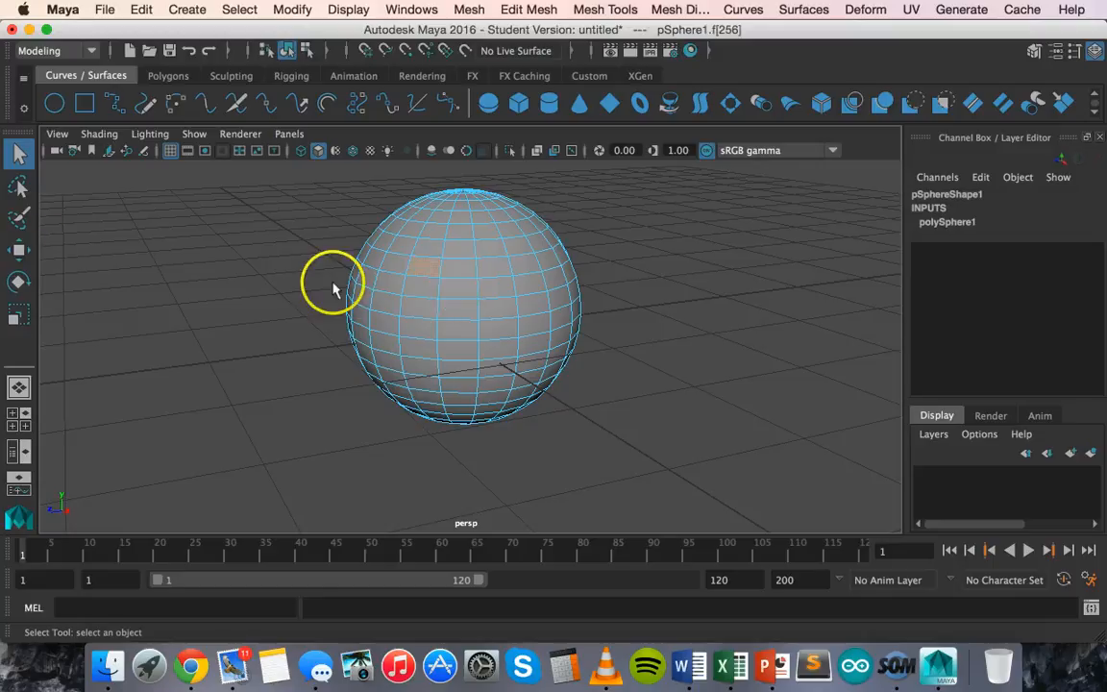
click(449, 296)
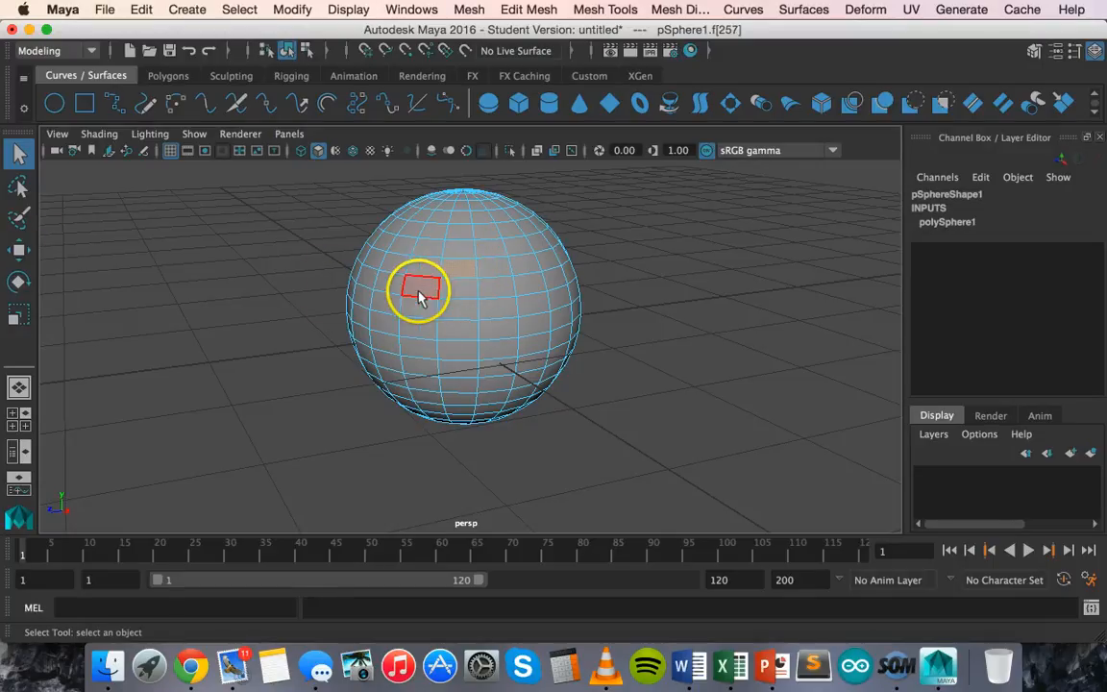
click(420, 297)
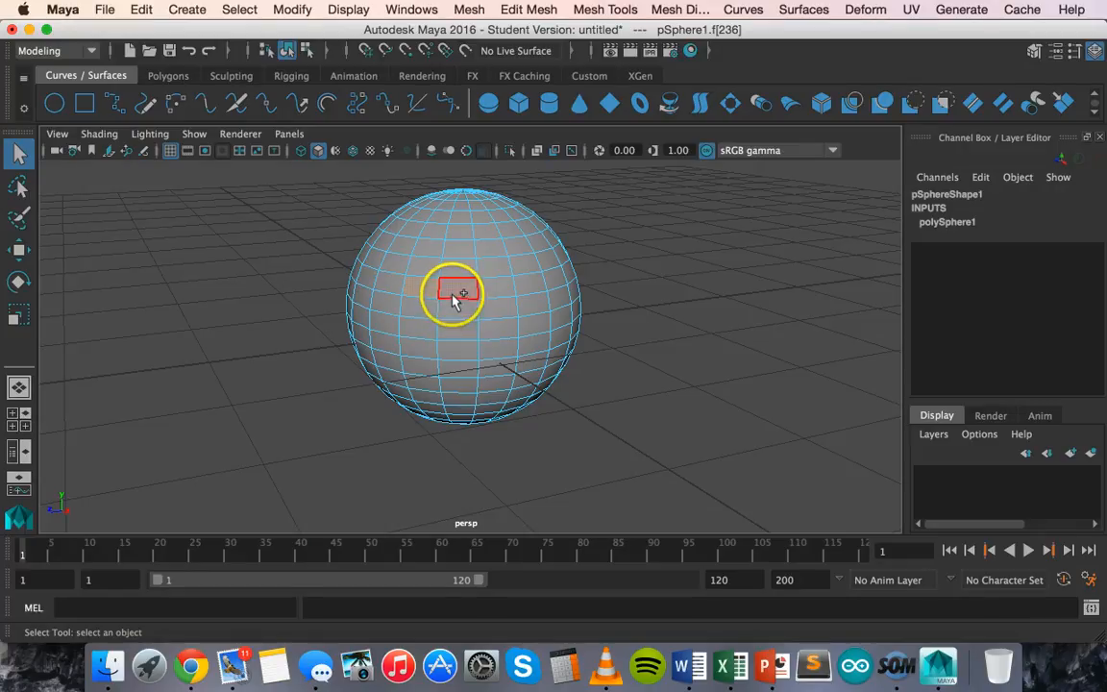
shift+click(453, 296)
click(461, 310)
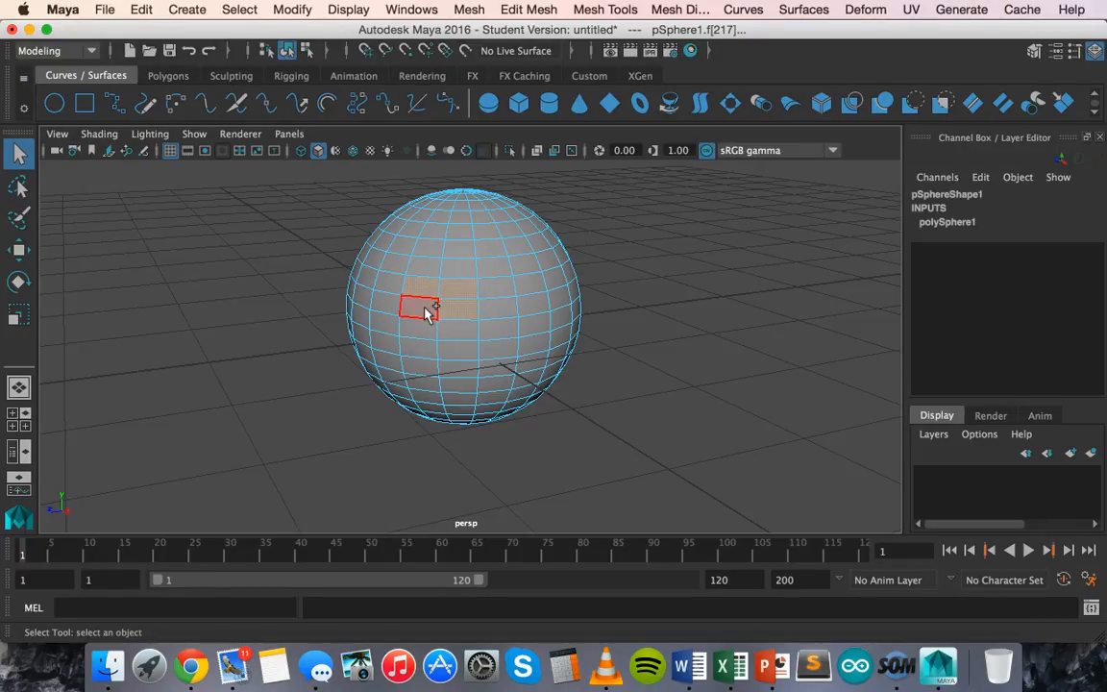
shift+click(420, 310)
shift+click(427, 329)
shift+click(452, 329)
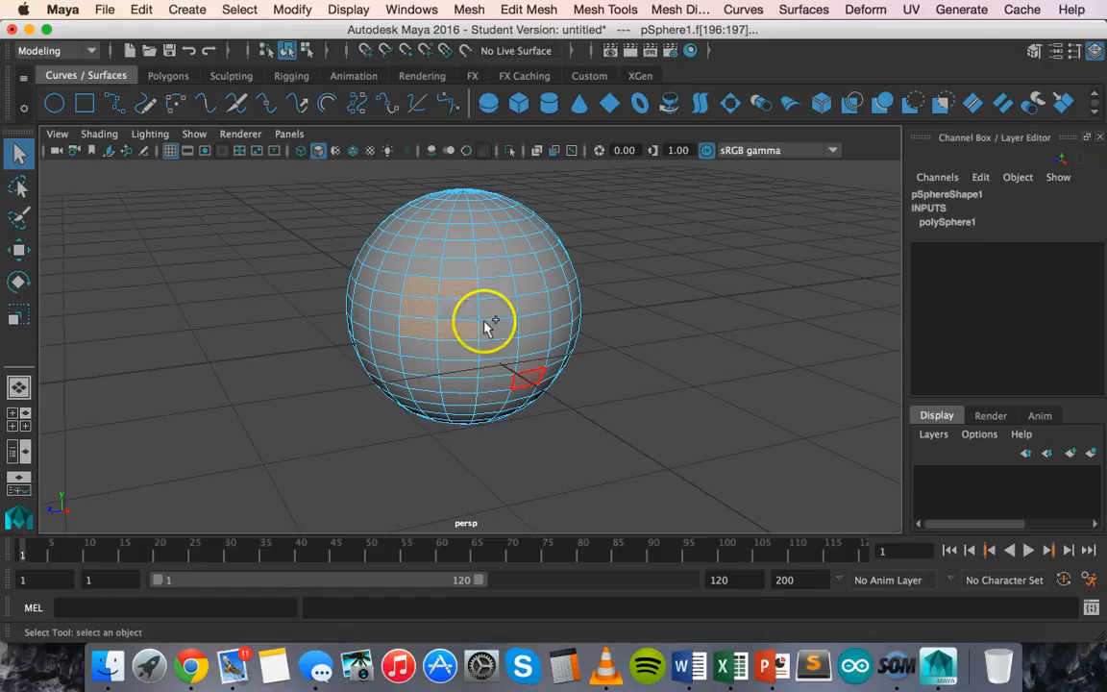
- Remove the faces of the two-by-three block from the selection until none remain selected
shift+click(467, 294)
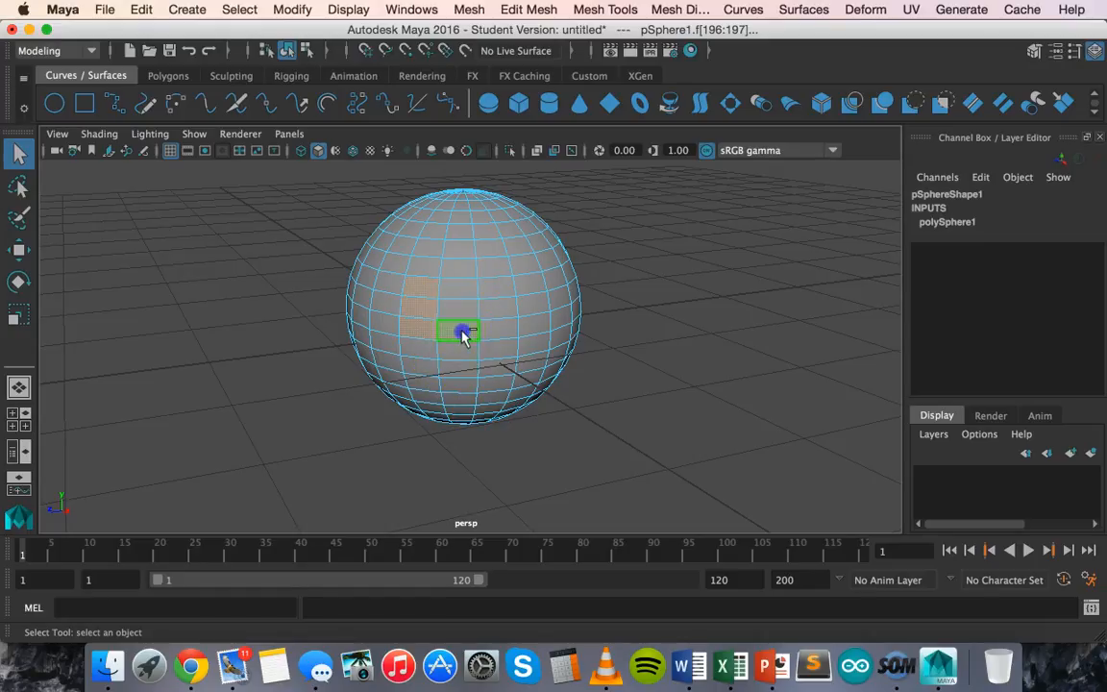
click(462, 334)
click(422, 289)
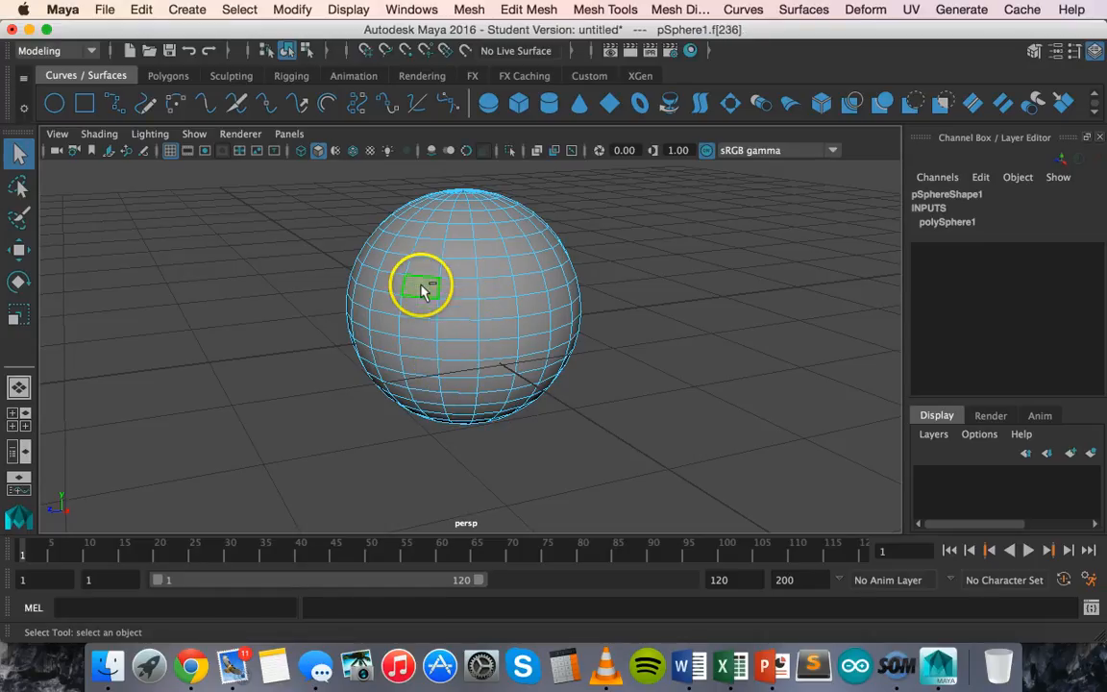
ctrl+click(421, 287)
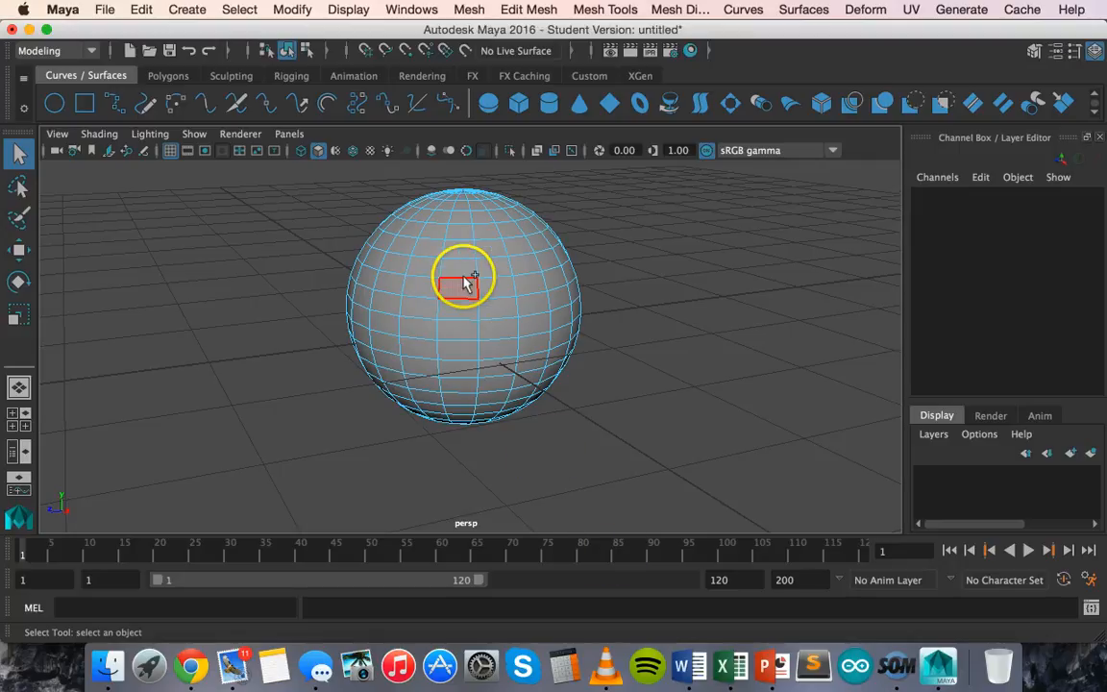
- Box-select a region of faces on the sphere's front, try subtracting faces within it, and clear the selection
click(458, 270)
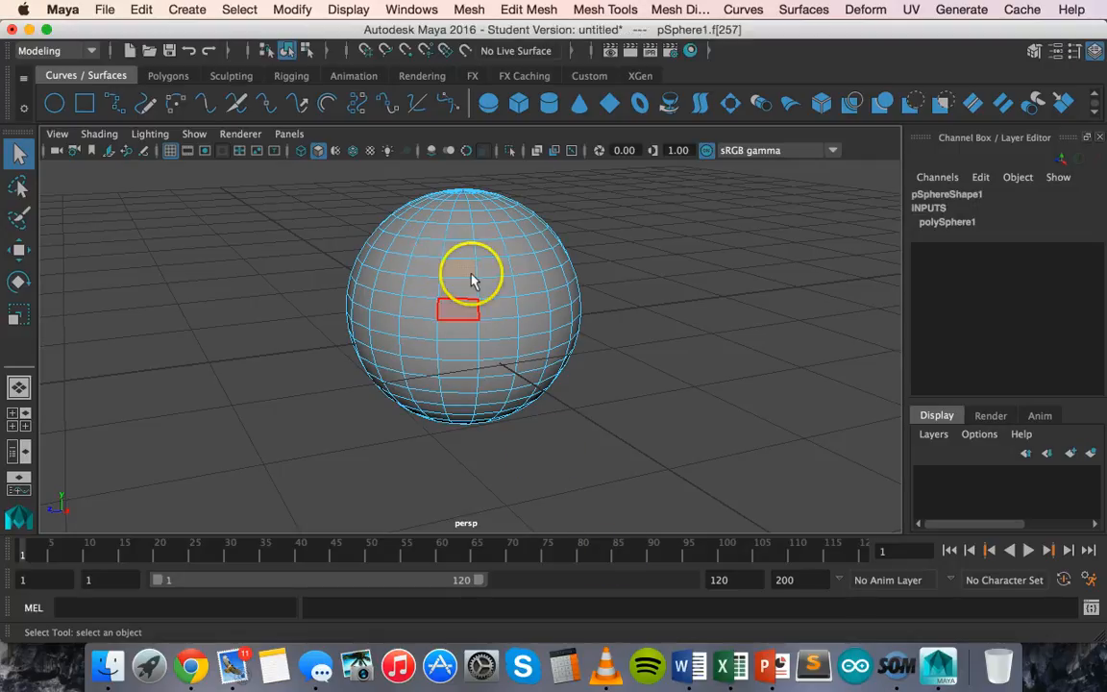
drag(428, 245, 507, 346)
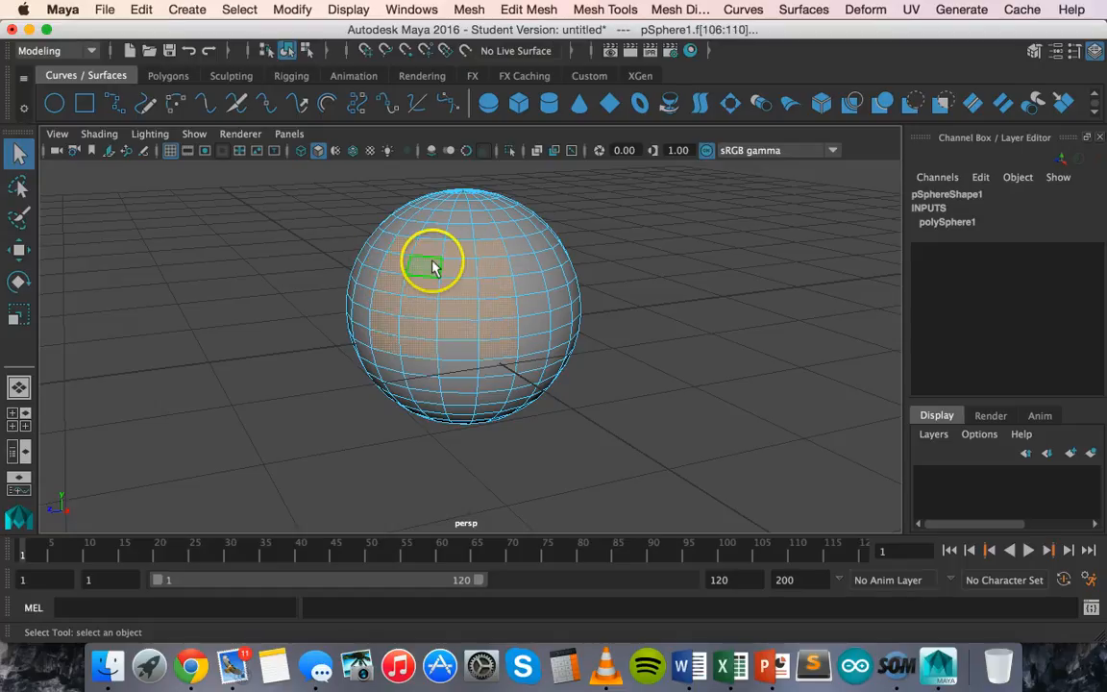
drag(446, 306, 473, 321)
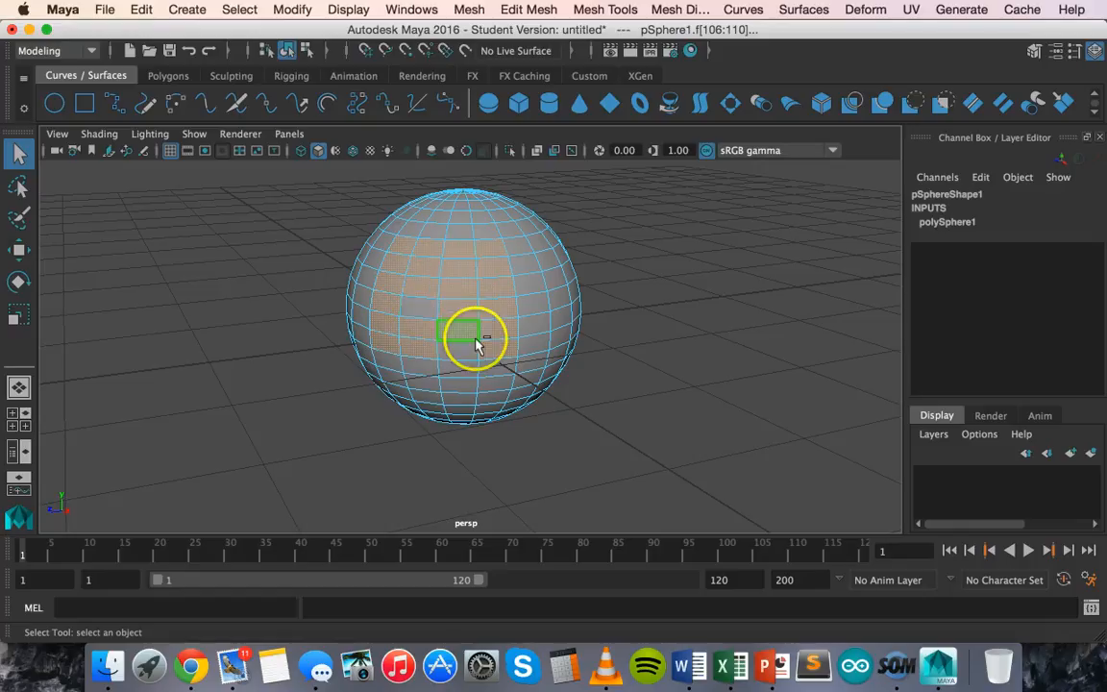
drag(477, 344, 430, 258)
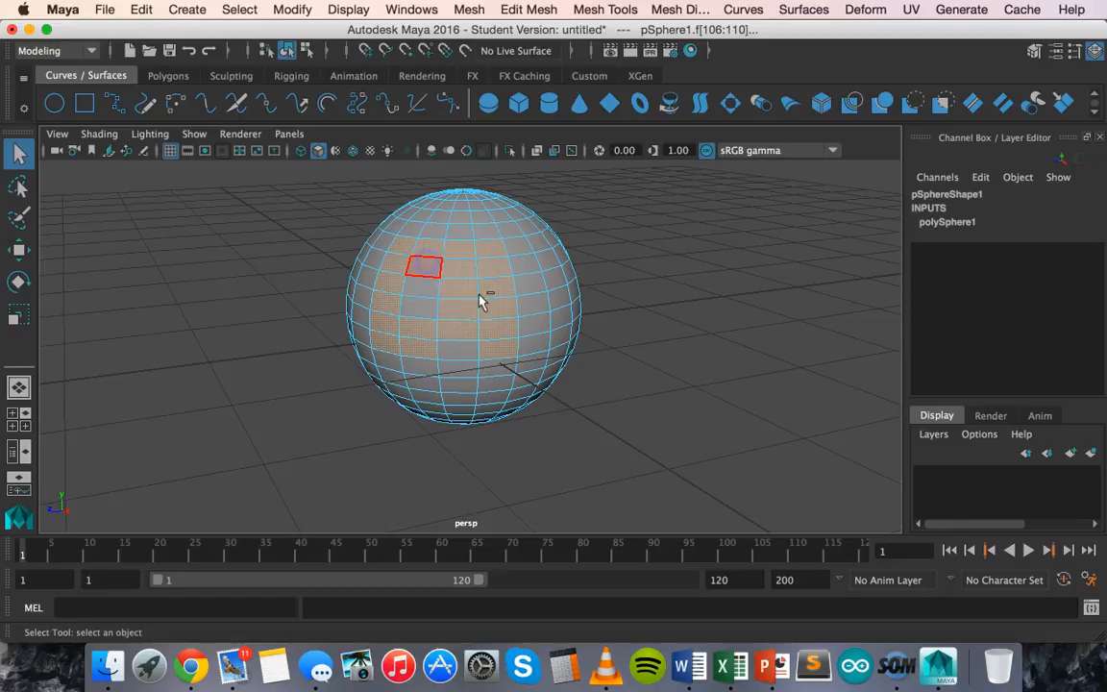
ctrl+click(420, 445)
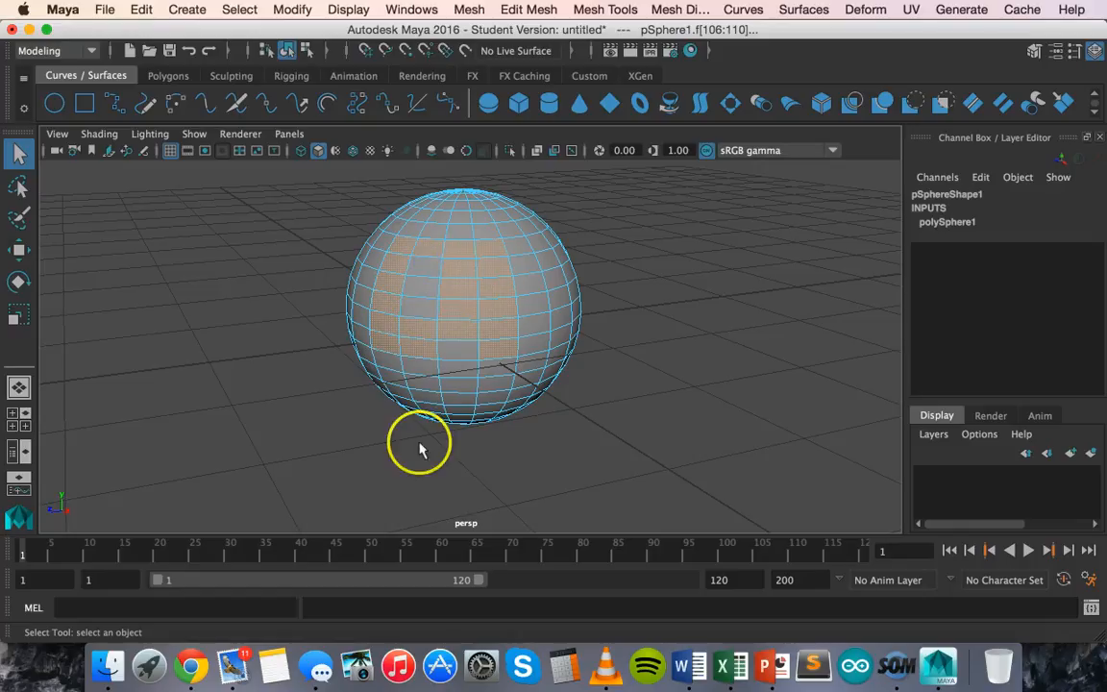
click(662, 304)
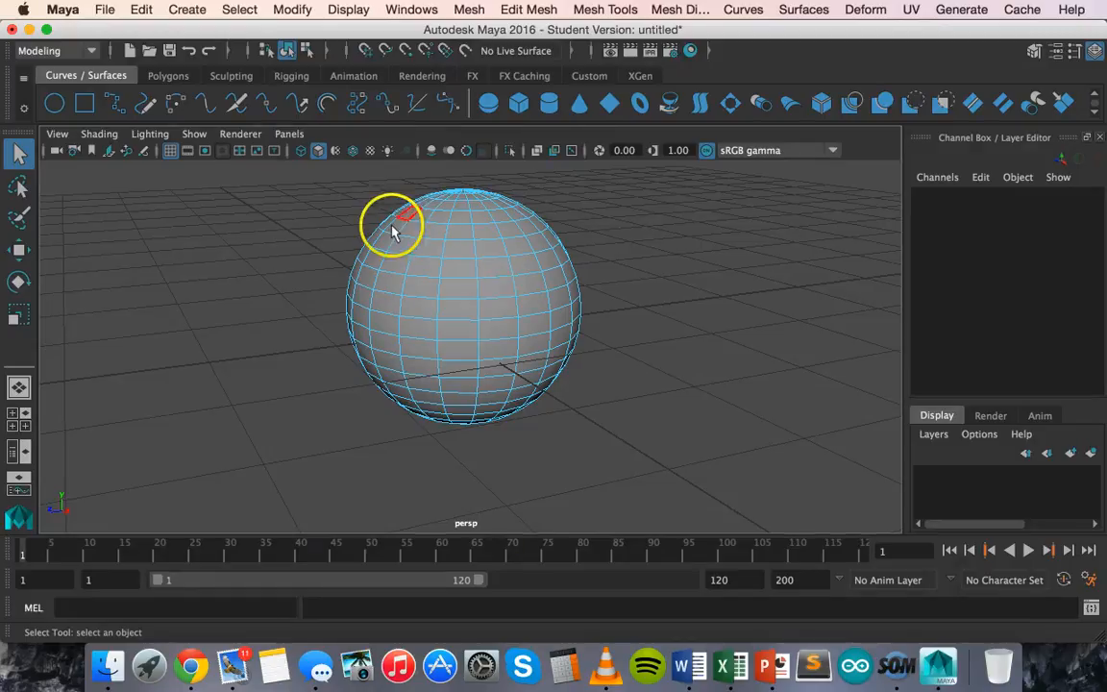
- Select a block of adjoining faces two wide and three high on the front of the sphere
click(415, 276)
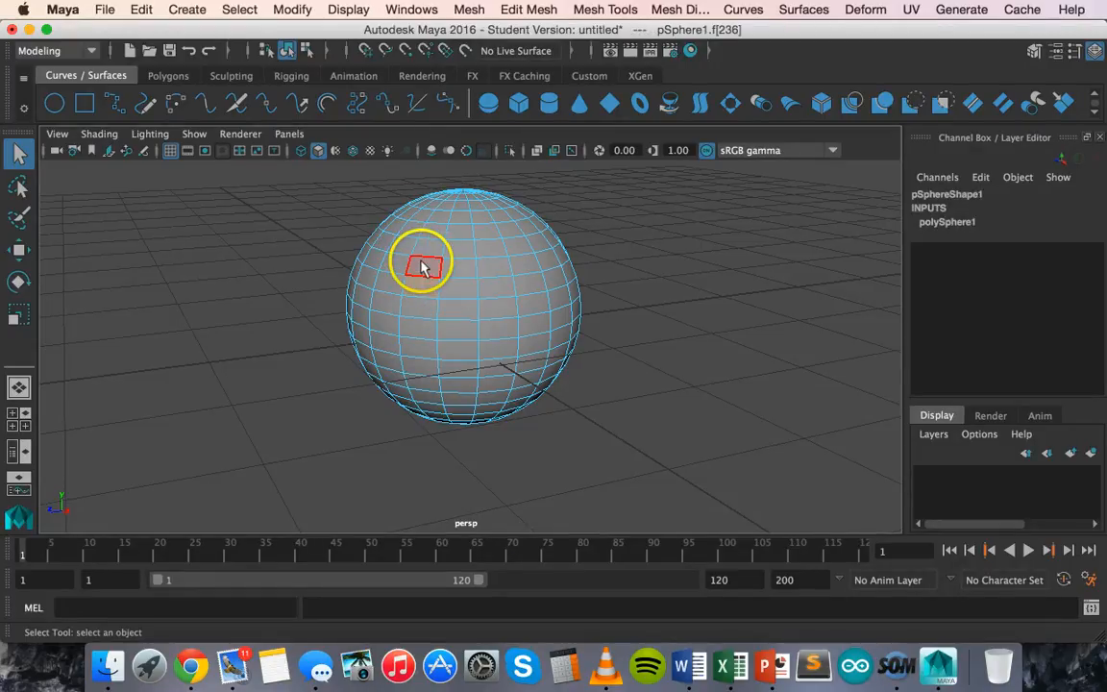
click(423, 264)
shift+click(458, 264)
shift+click(456, 292)
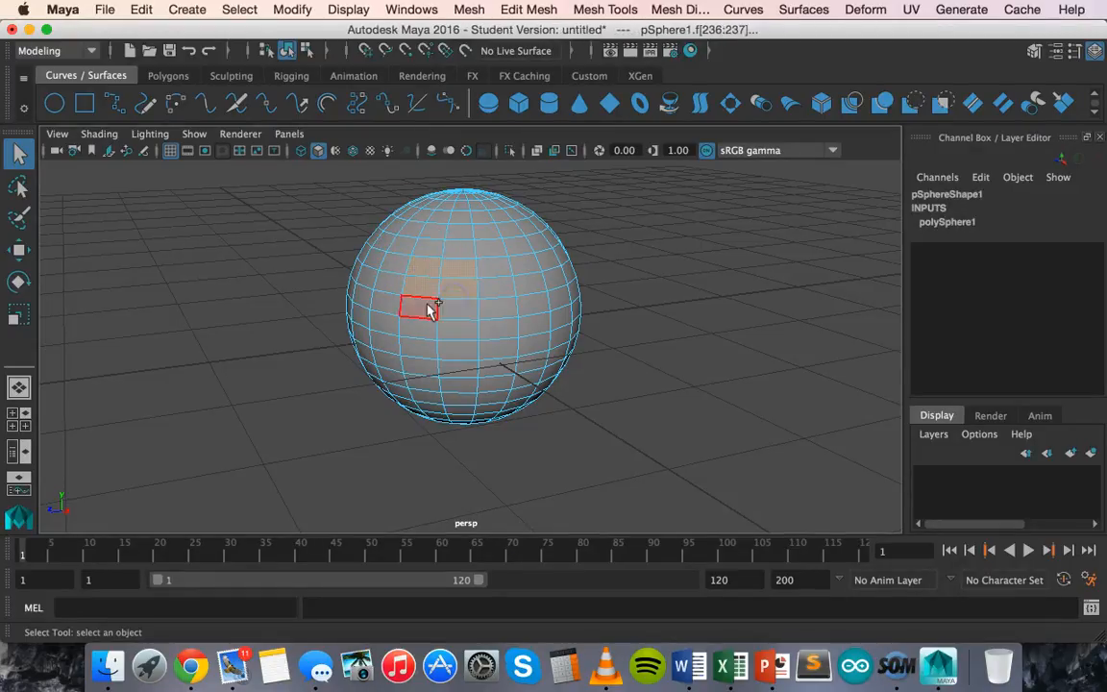
shift+click(428, 310)
shift+click(465, 308)
- Remove faces from the selected block until only its upper inner face stays selected
shift+click(411, 308)
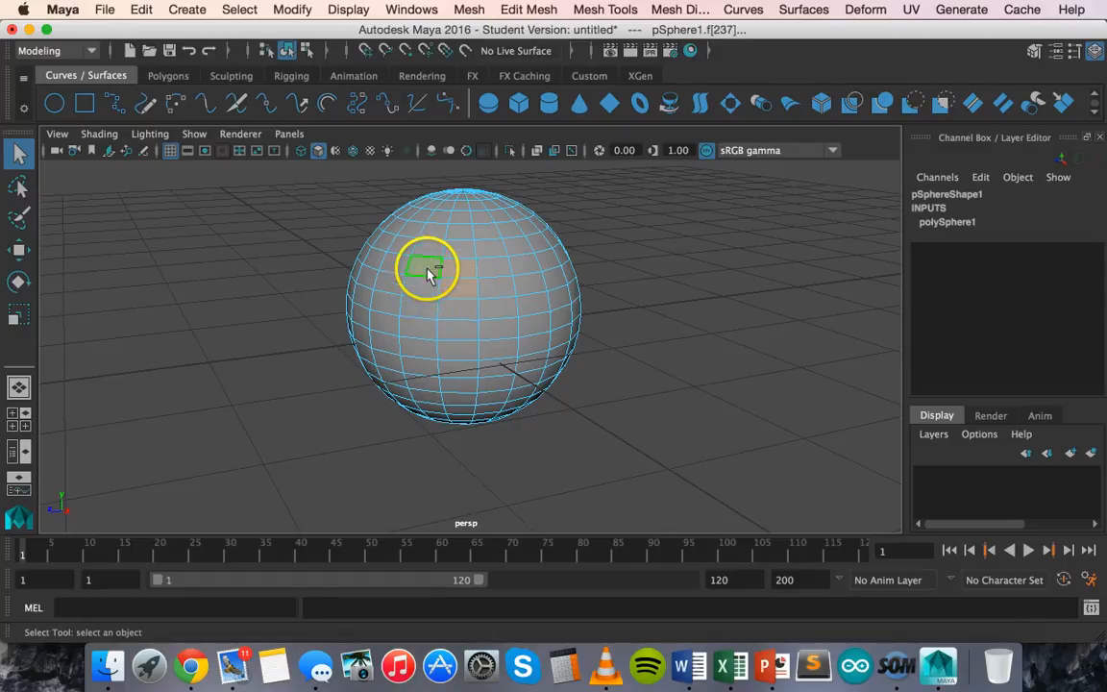
click(455, 272)
click(423, 318)
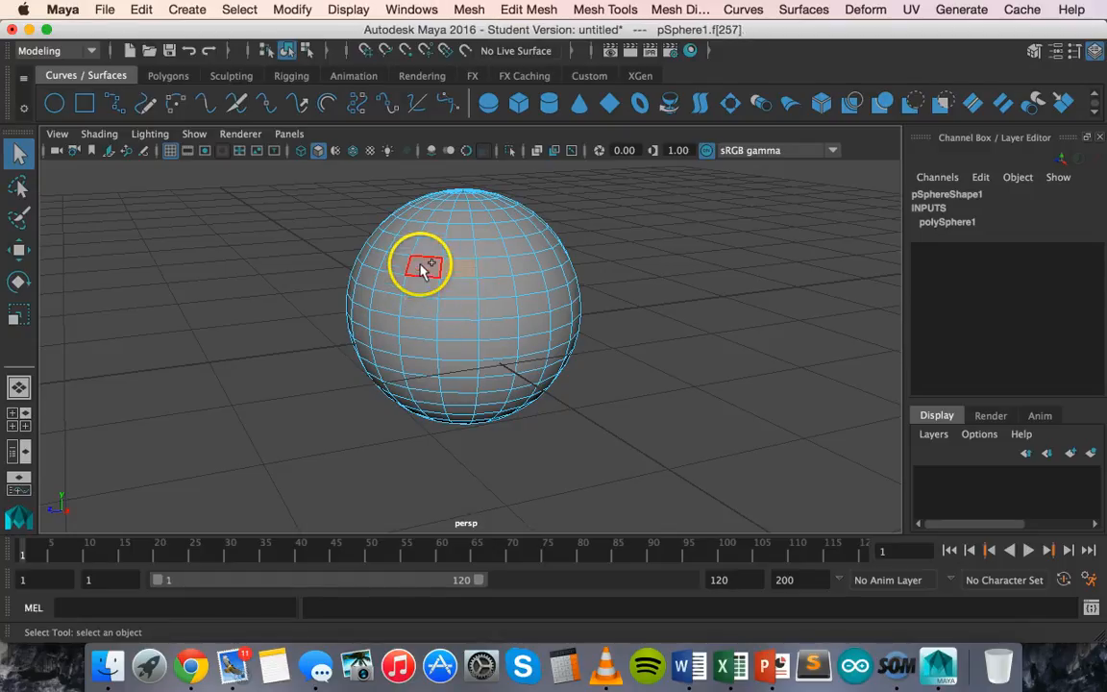
- Add neighbouring faces to form a selected block three faces wide and five high on the sphere's front
shift+click(423, 273)
shift+click(420, 296)
shift+click(423, 311)
shift+click(463, 290)
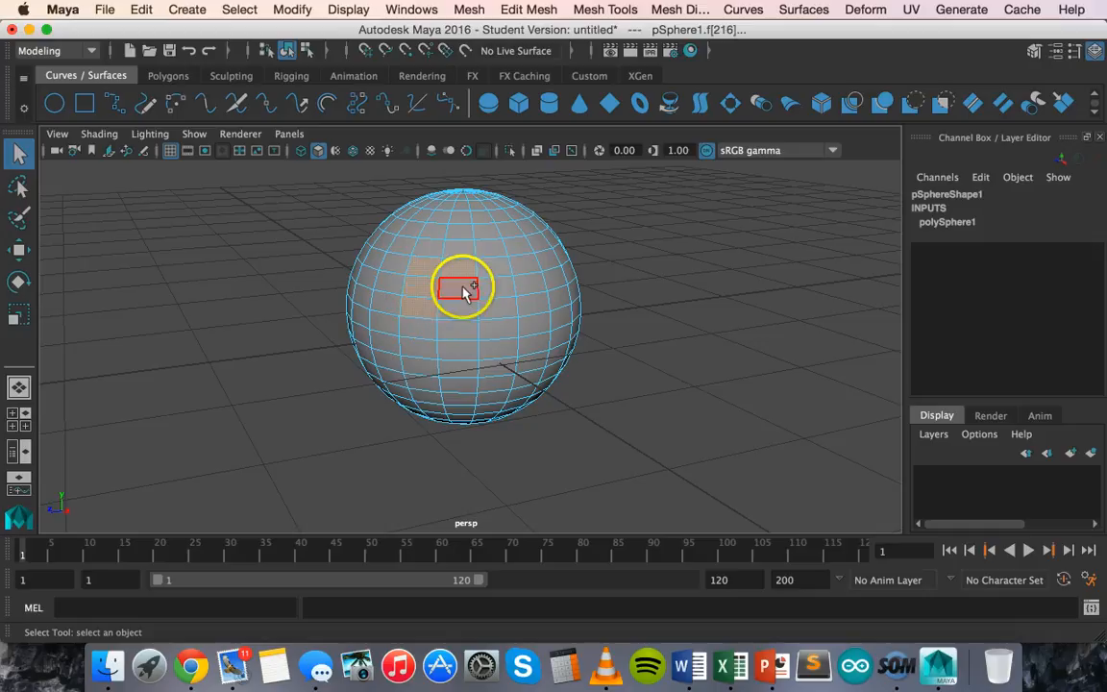
shift+click(420, 320)
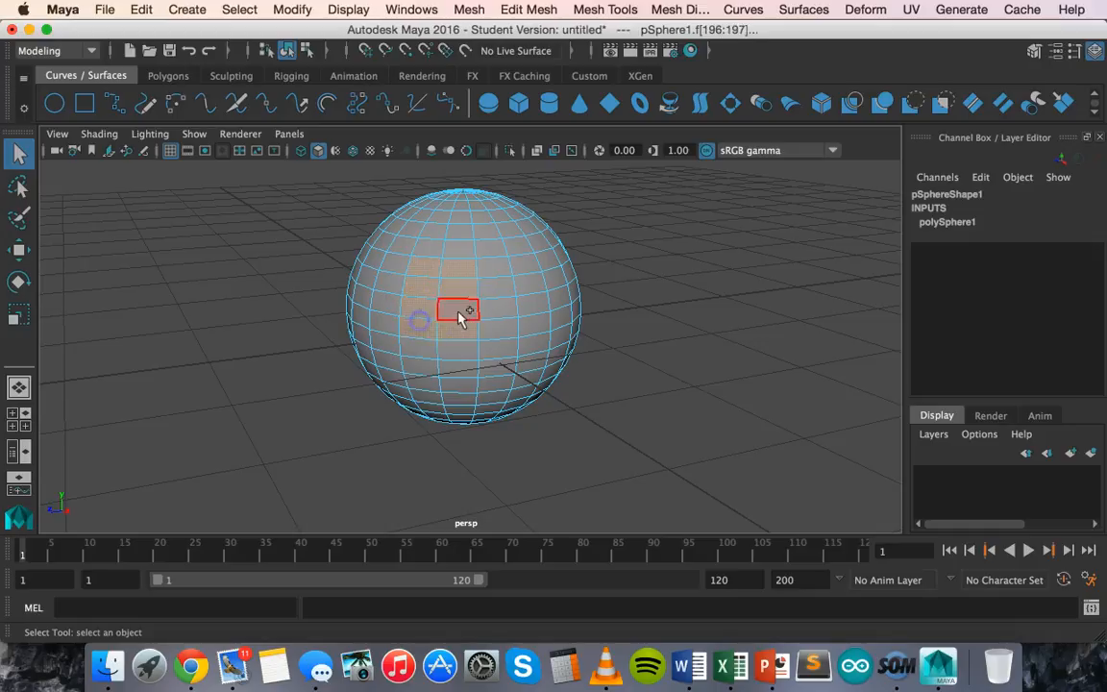
shift+click(501, 346)
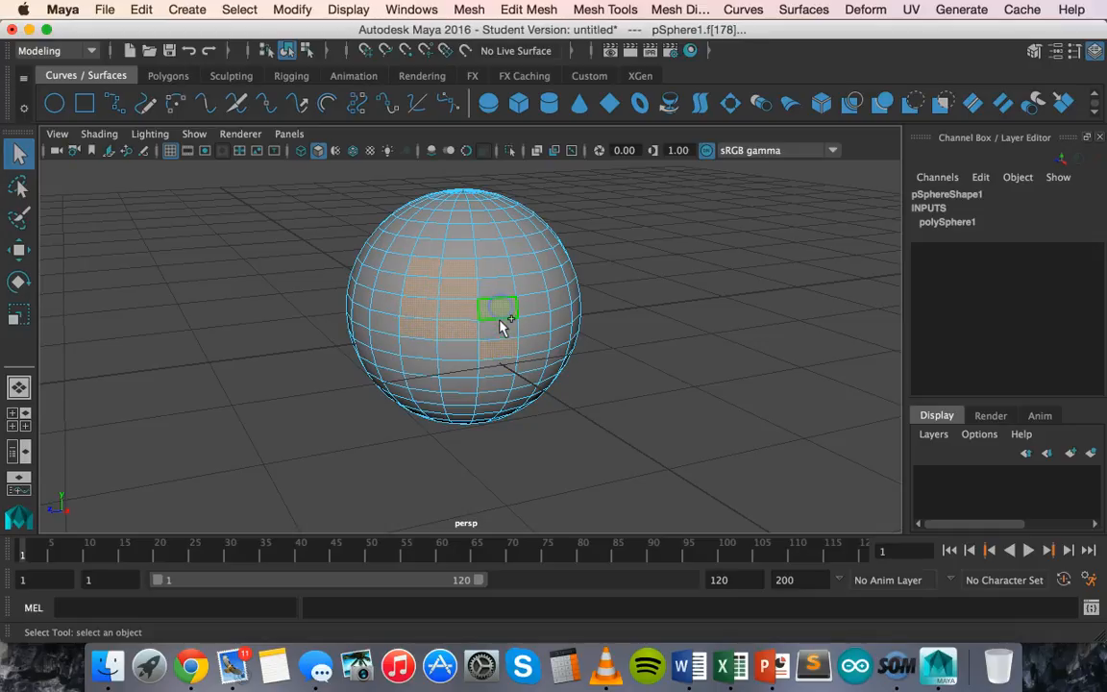
shift+click(499, 287)
shift+click(480, 242)
shift+click(436, 381)
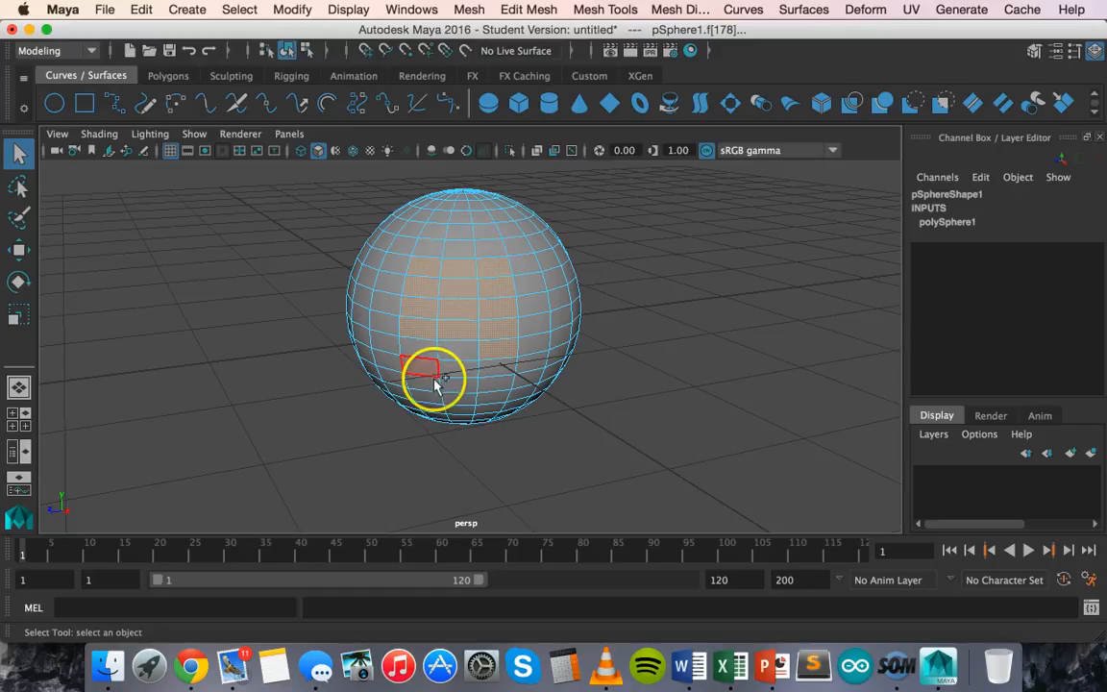
ctrl+shift+click(458, 357)
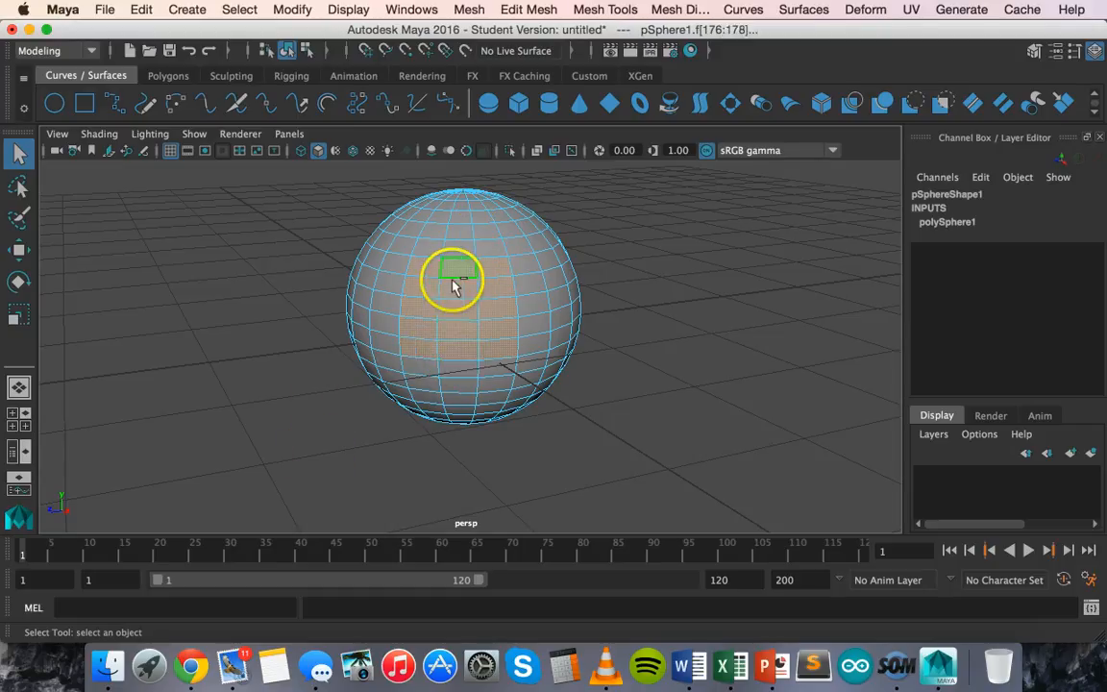
- Move the selected face block freely to about 0.727, 0.401, 0.292 cm and rotate it about the Y axis
click(19, 251)
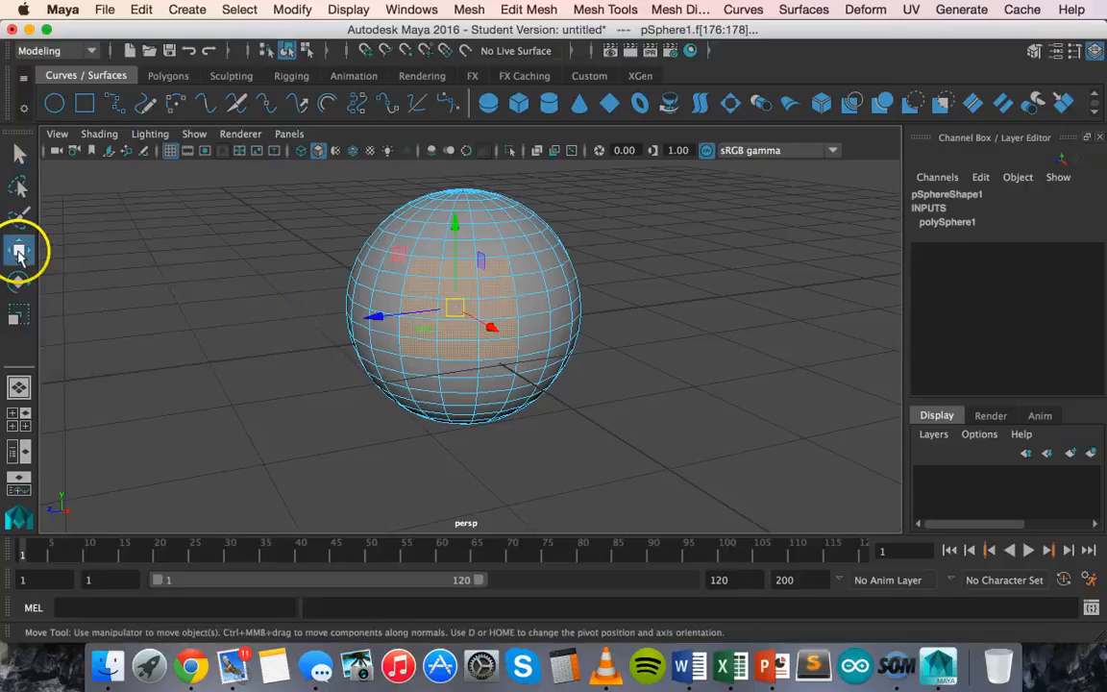
mouse_move(452, 310)
mouse_down()
mouse_move(408, 336)
mouse_move(389, 332)
mouse_move(484, 313)
mouse_move(458, 332)
mouse_move(435, 326)
mouse_move(458, 307)
mouse_move(449, 311)
mouse_up()
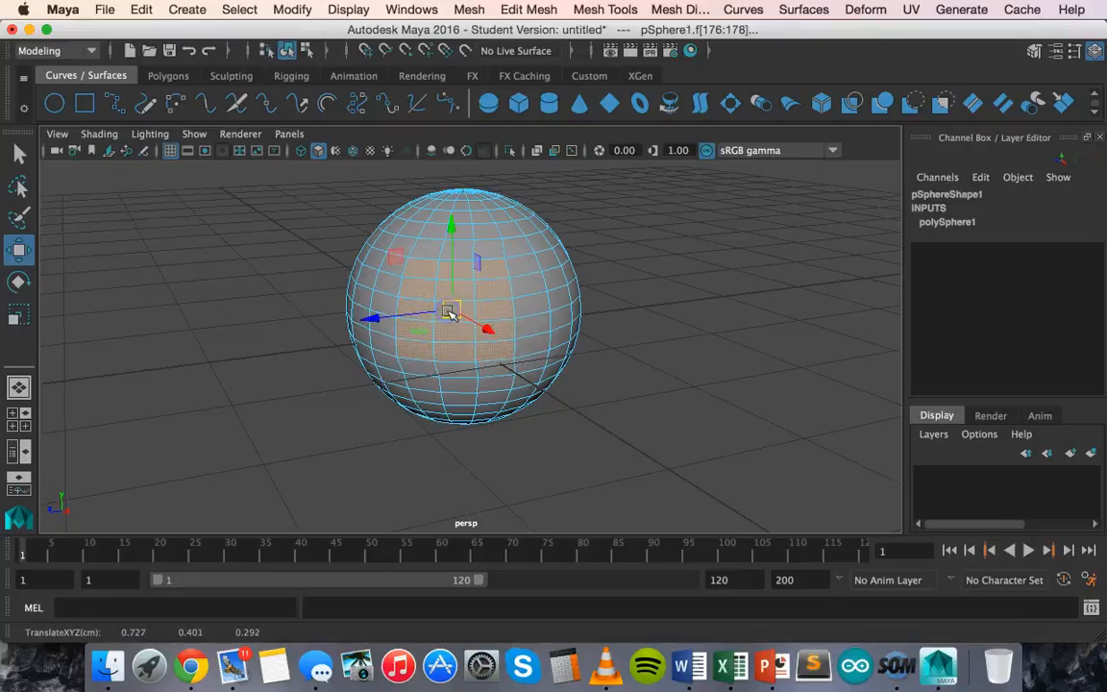
click(21, 278)
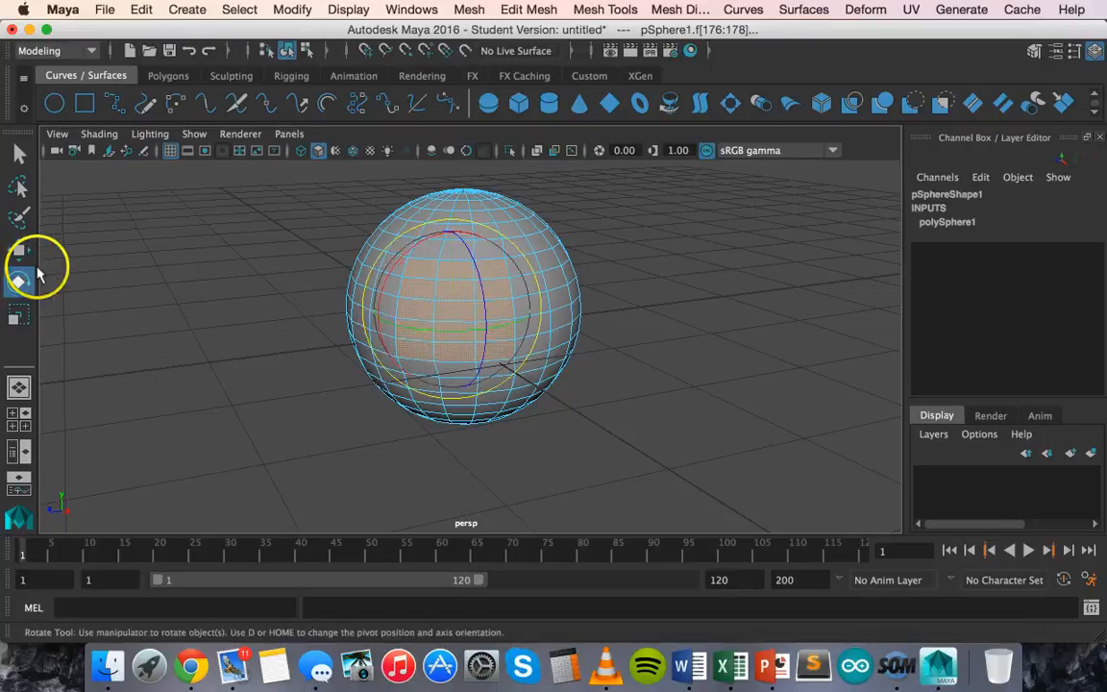
click(420, 329)
drag(428, 329, 482, 325)
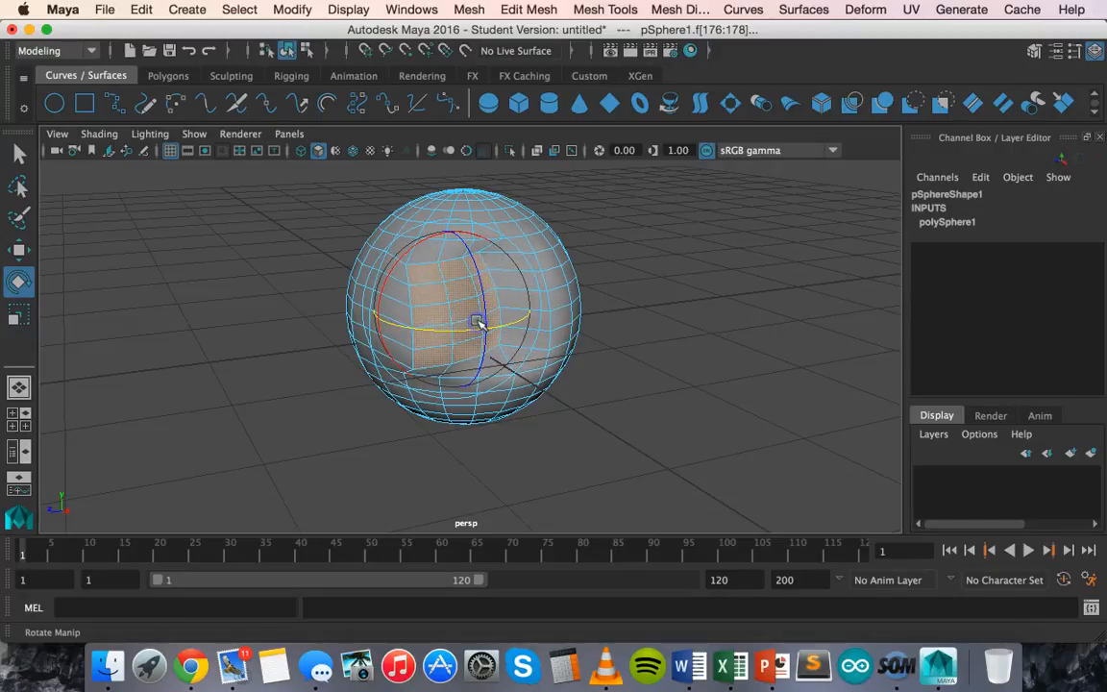
- Try scaling the selected face block uniformly and along individual axes, and clear the selection with the Select tool
click(19, 313)
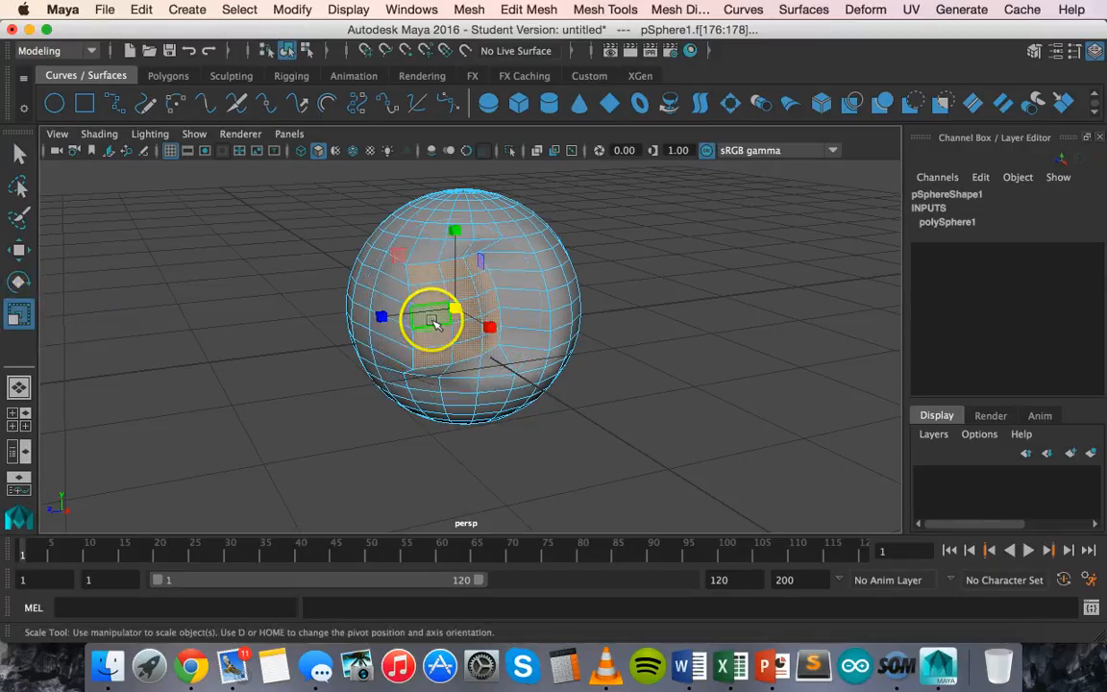
drag(458, 310, 493, 330)
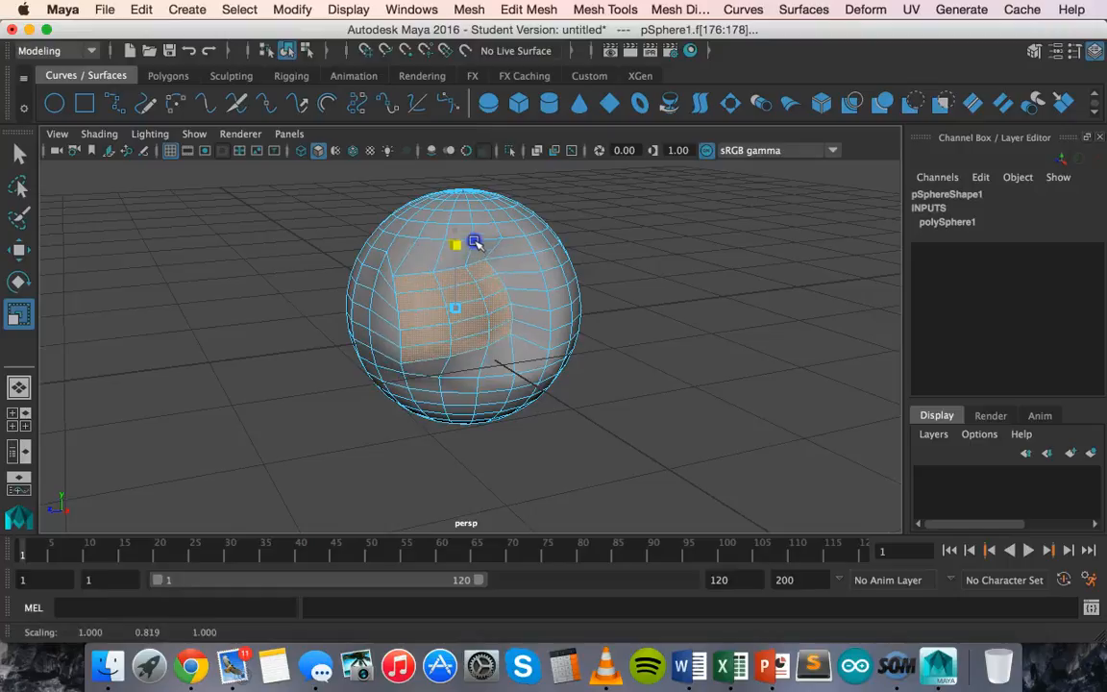
mouse_move(383, 325)
mouse_down()
mouse_move(388, 316)
mouse_move(371, 316)
mouse_move(392, 323)
mouse_up()
click(19, 153)
click(115, 213)
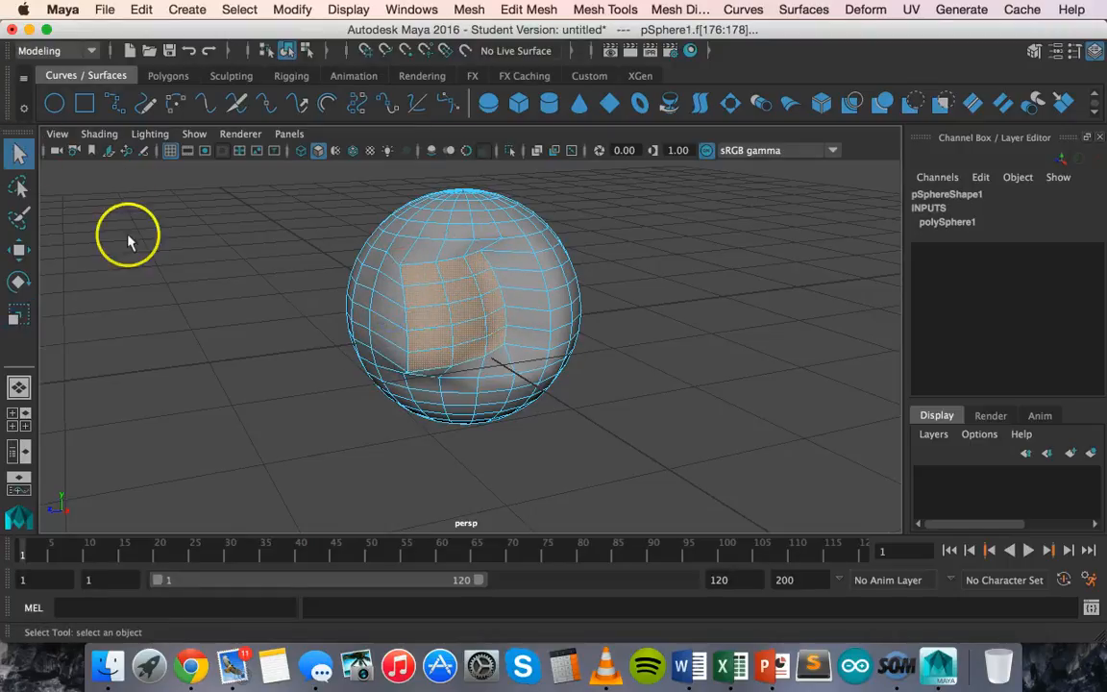
click(351, 322)
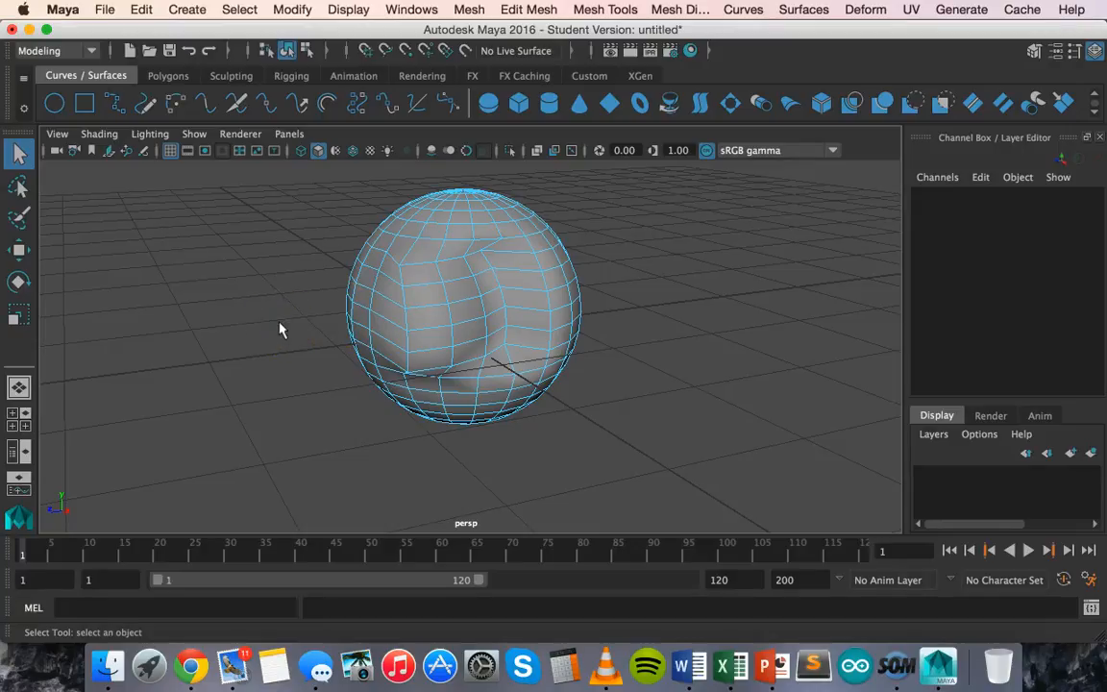
- Zoom in on the sphere, pan the view and orbit to examine the deformed faces from a lower angle
click(334, 331)
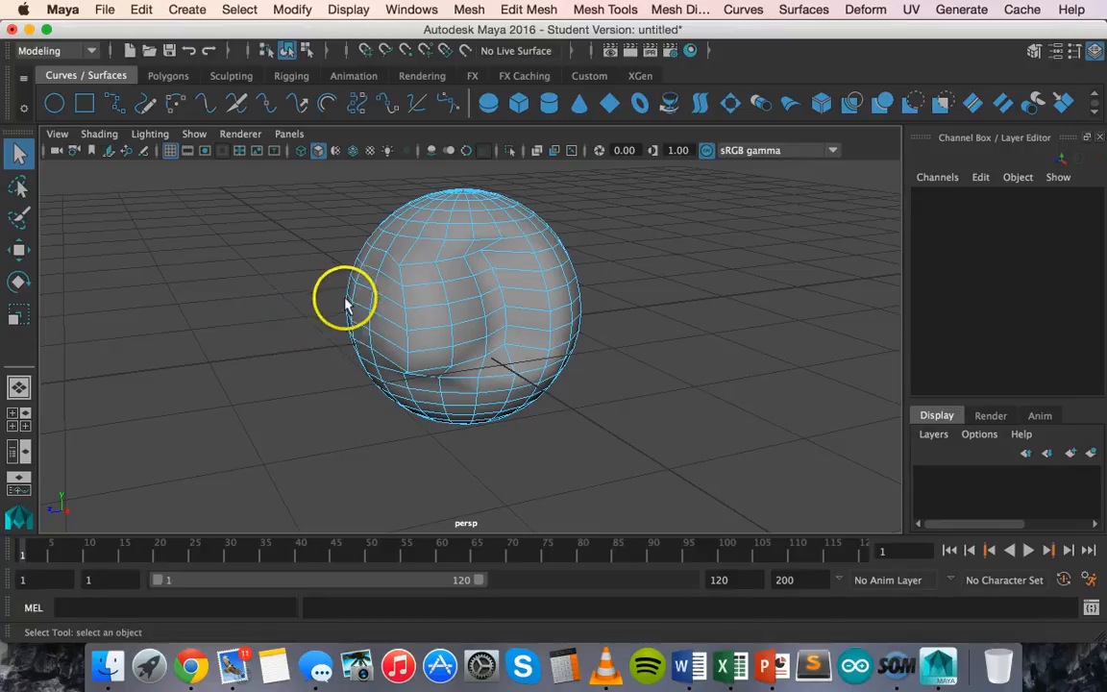
alt+right_drag(310, 303, 400, 298)
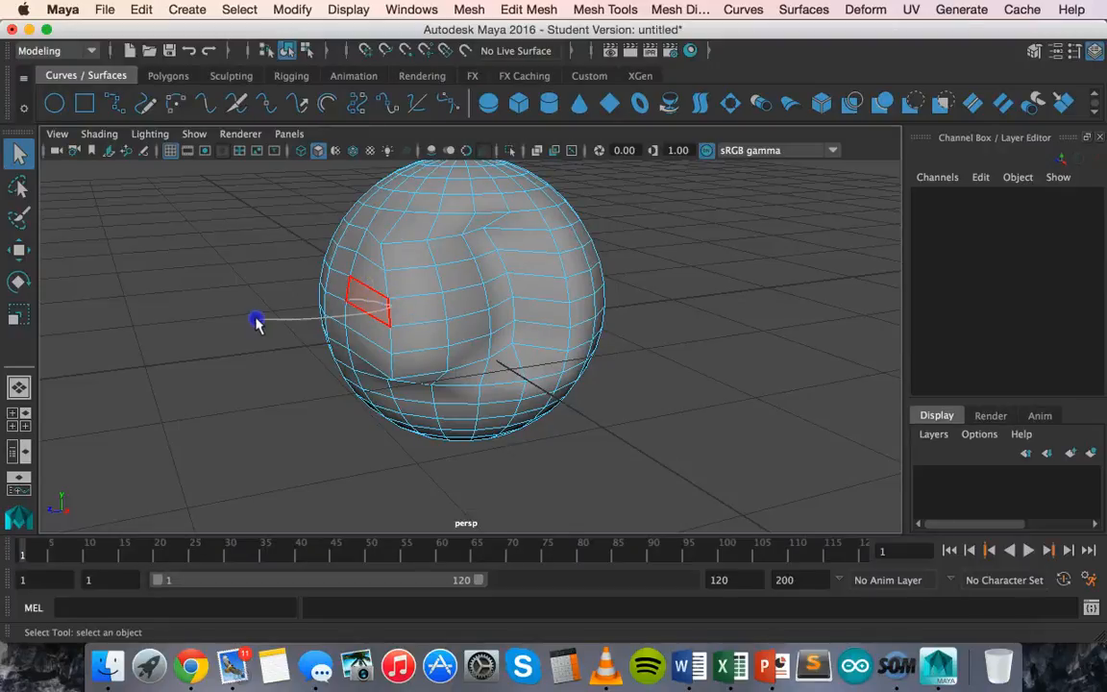
click(342, 305)
mouse_move(321, 299)
alt+middle_down()
mouse_move(384, 317)
mouse_move(392, 289)
mouse_move(284, 338)
mouse_move(272, 329)
alt+middle_up()
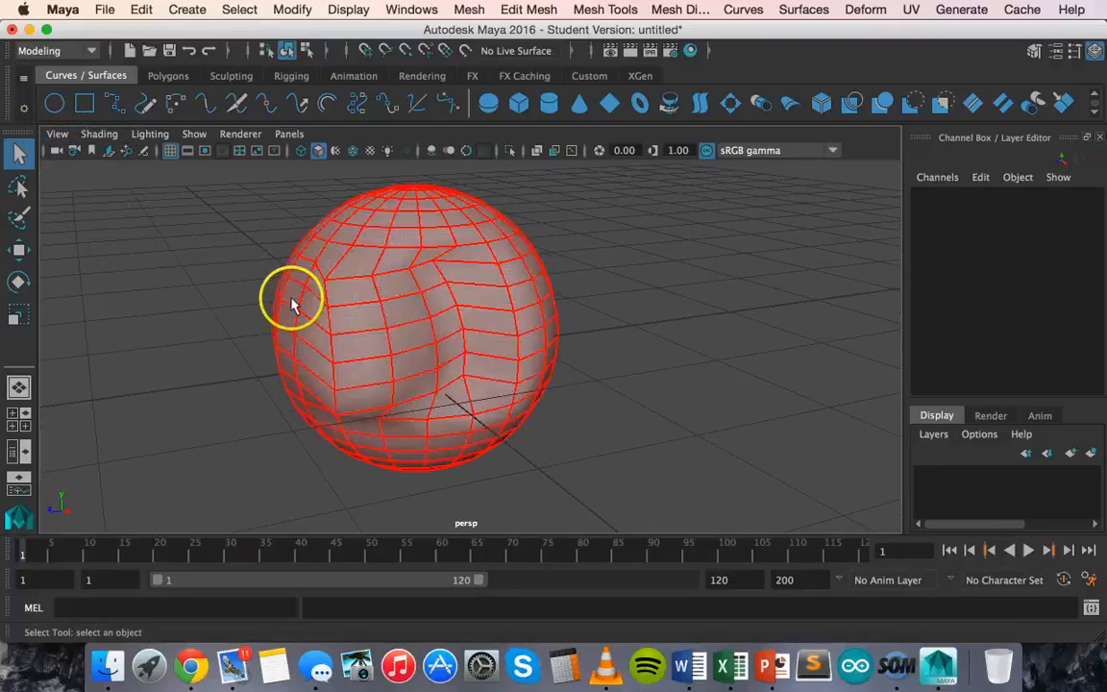
click(284, 342)
alt+drag(255, 369, 334, 344)
click(398, 344)
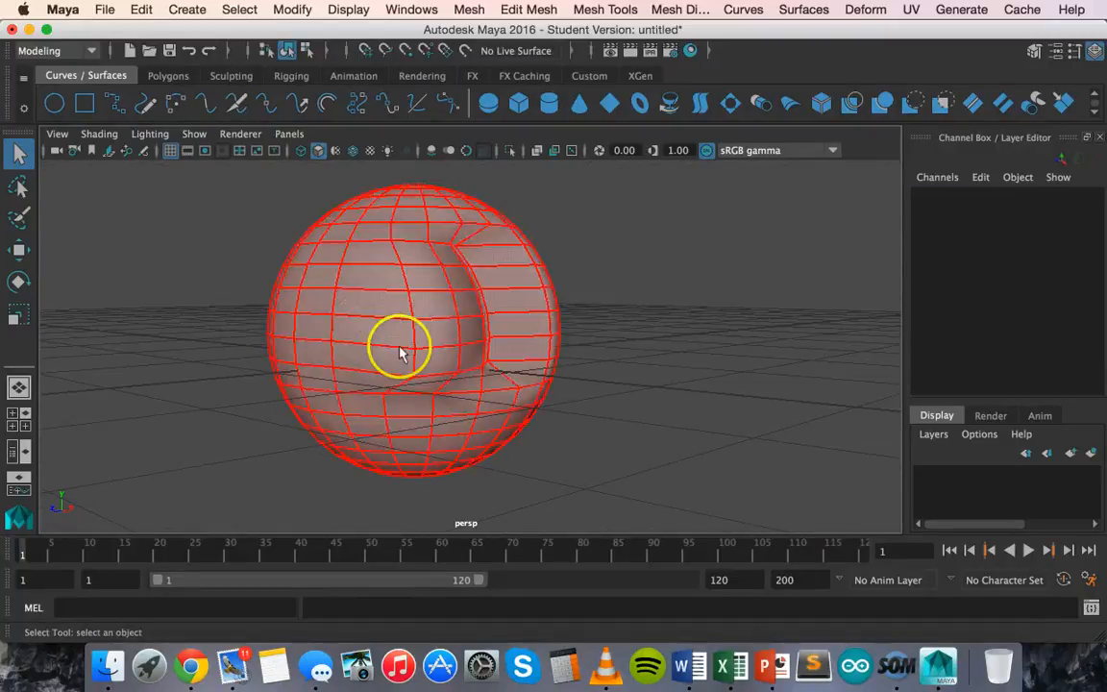
- Orbit around the sphere to view its undeformed back side from slightly above
click(593, 329)
click(486, 297)
click(595, 298)
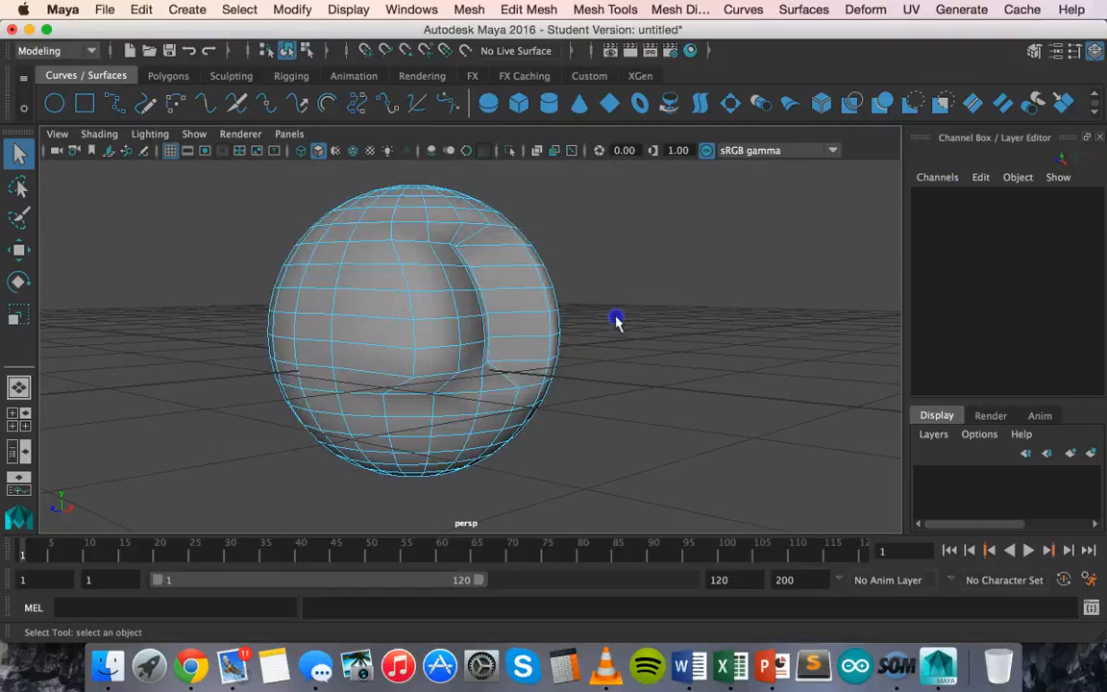
alt+drag(598, 346, 588, 358)
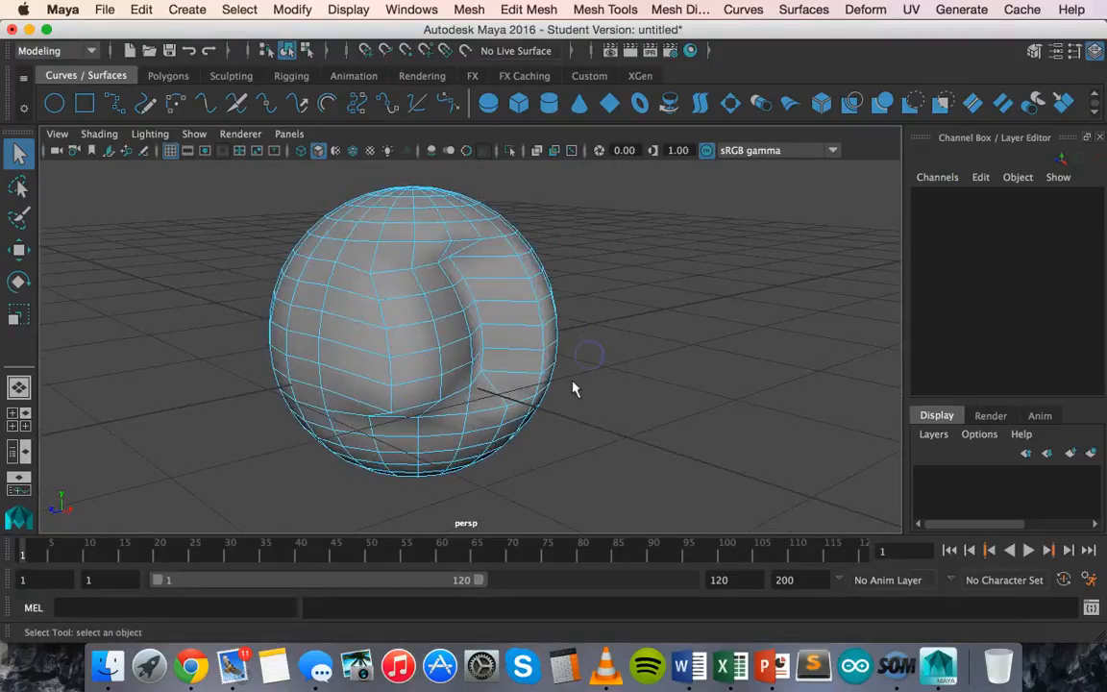
alt+drag(304, 375, 185, 422)
alt+drag(437, 390, 519, 329)
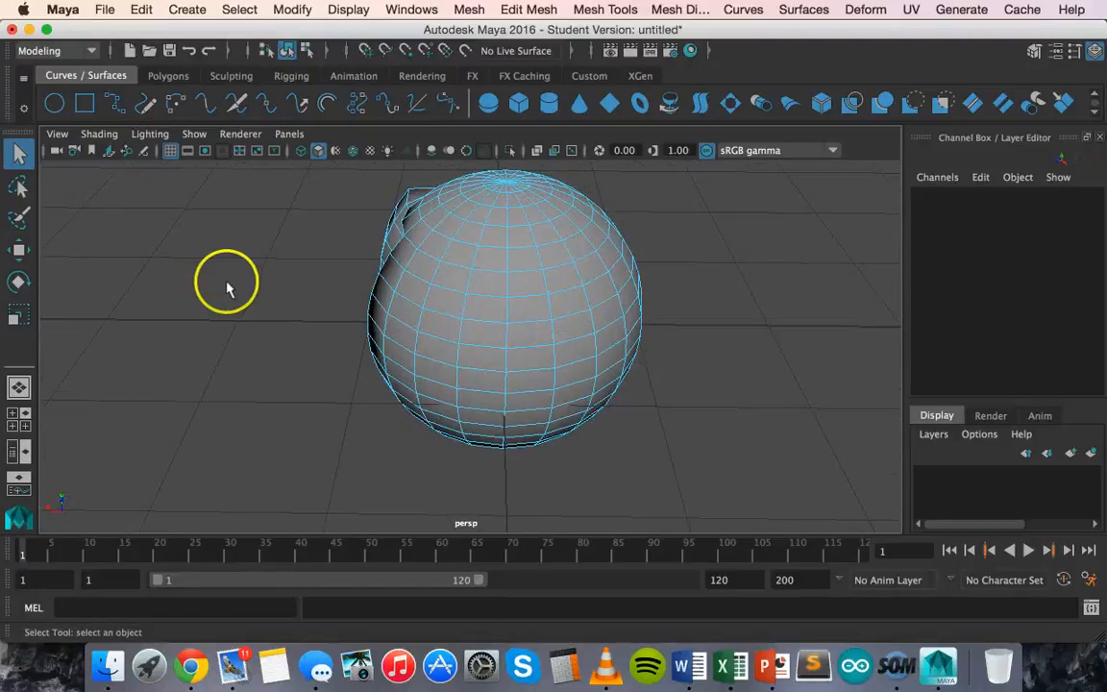
- Select all faces of the sphere and return to picking individual faces in Face component mode
click(510, 329)
click(655, 396)
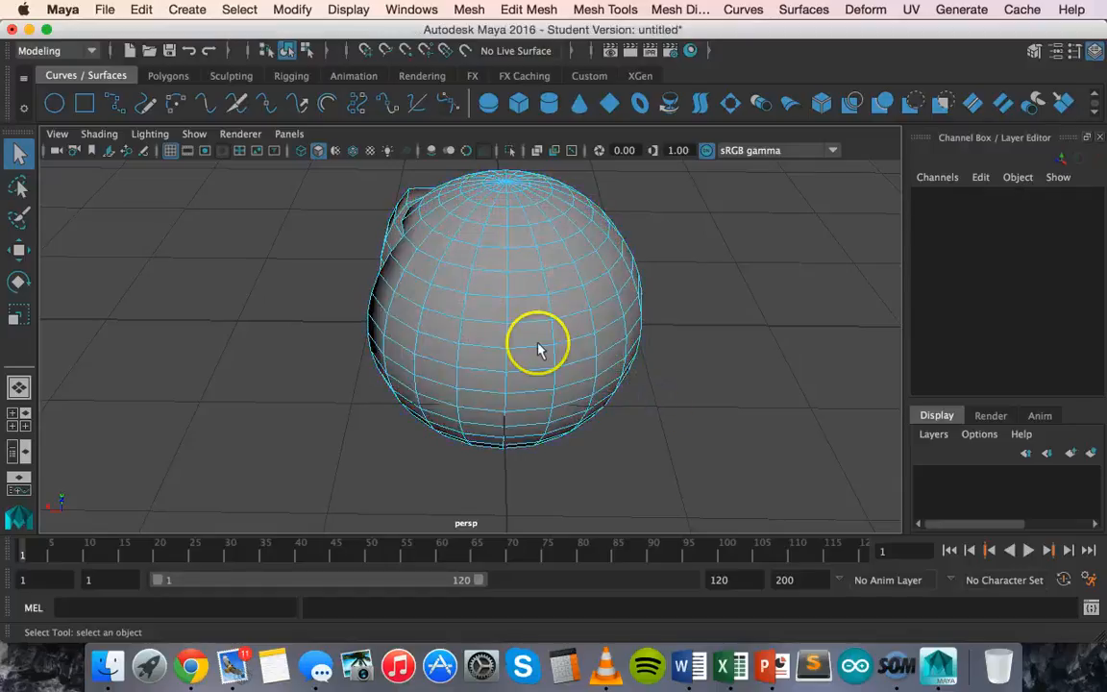
click(477, 320)
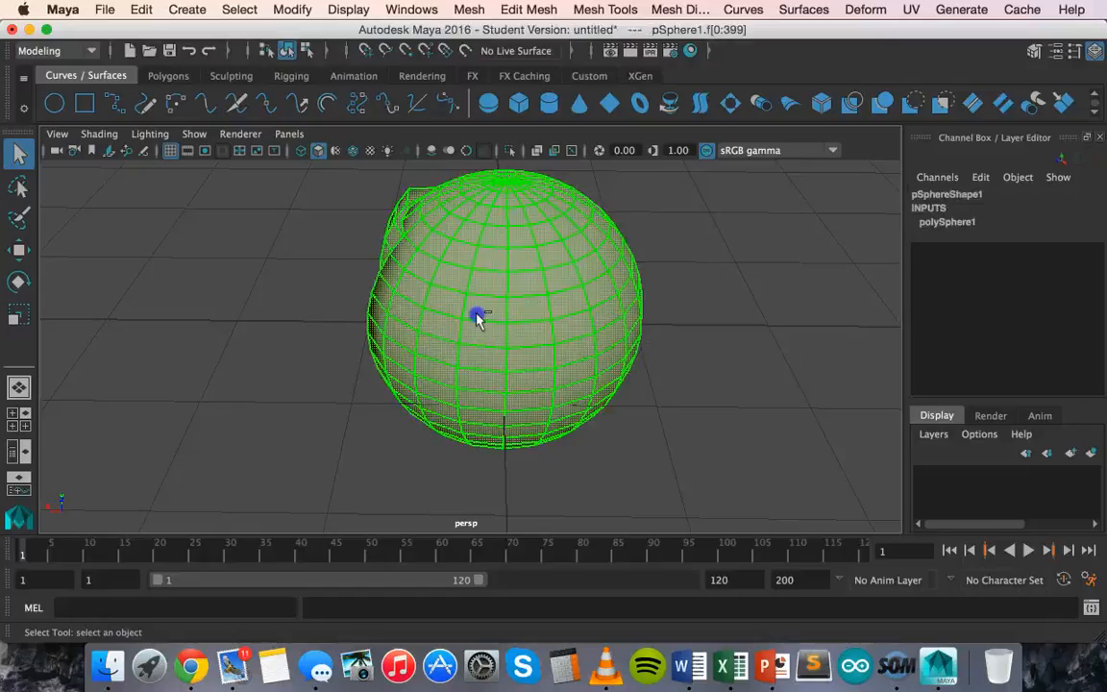
right_drag(477, 320, 478, 242)
click(507, 309)
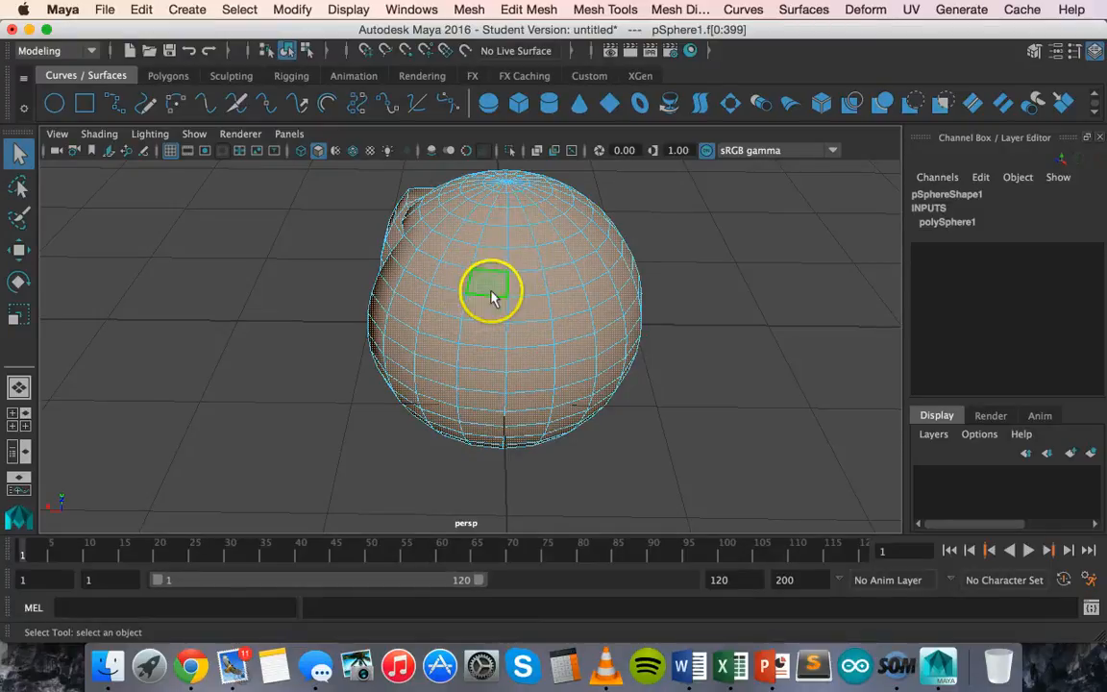
- Box-select a block of faces two wide and three high on the undeformed side, starting from single-face picks
click(484, 280)
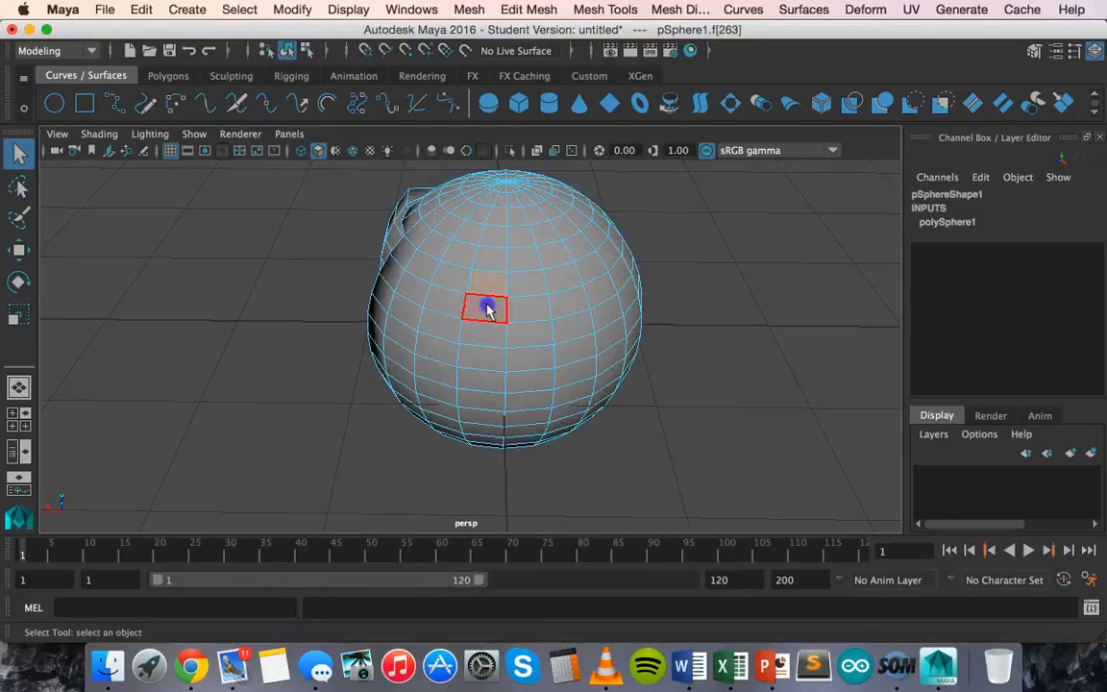
key(Right)
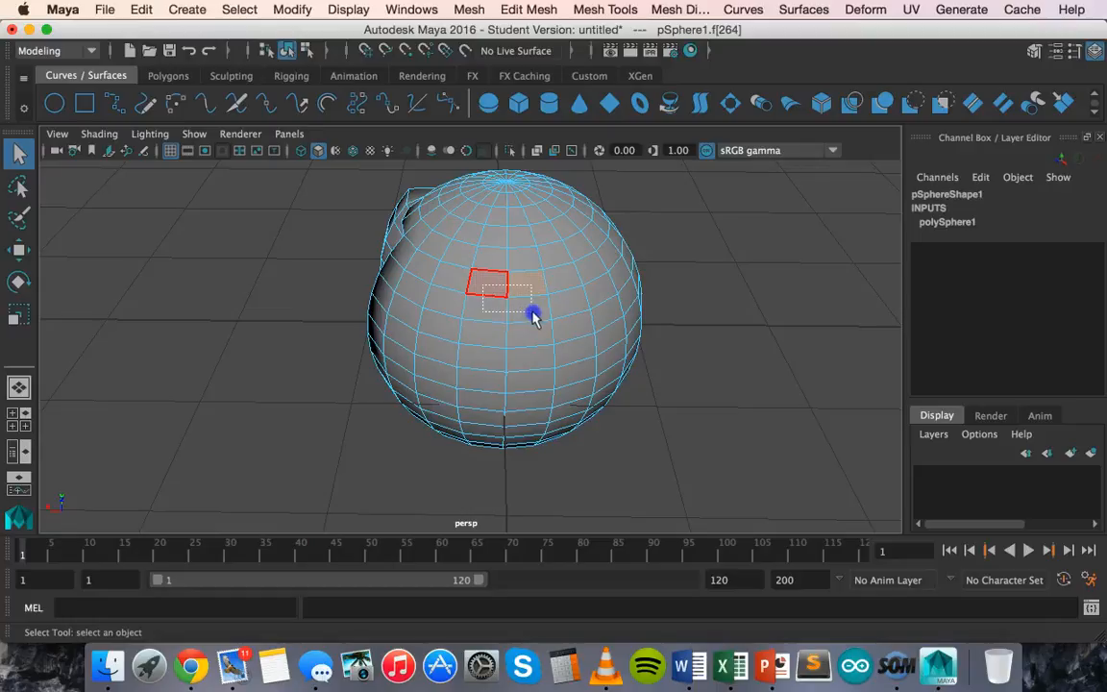
drag(534, 317, 534, 318)
- Move the box-selected faces freely to about -0.148, 0.100, -0.151 cm and clear the selection
click(19, 282)
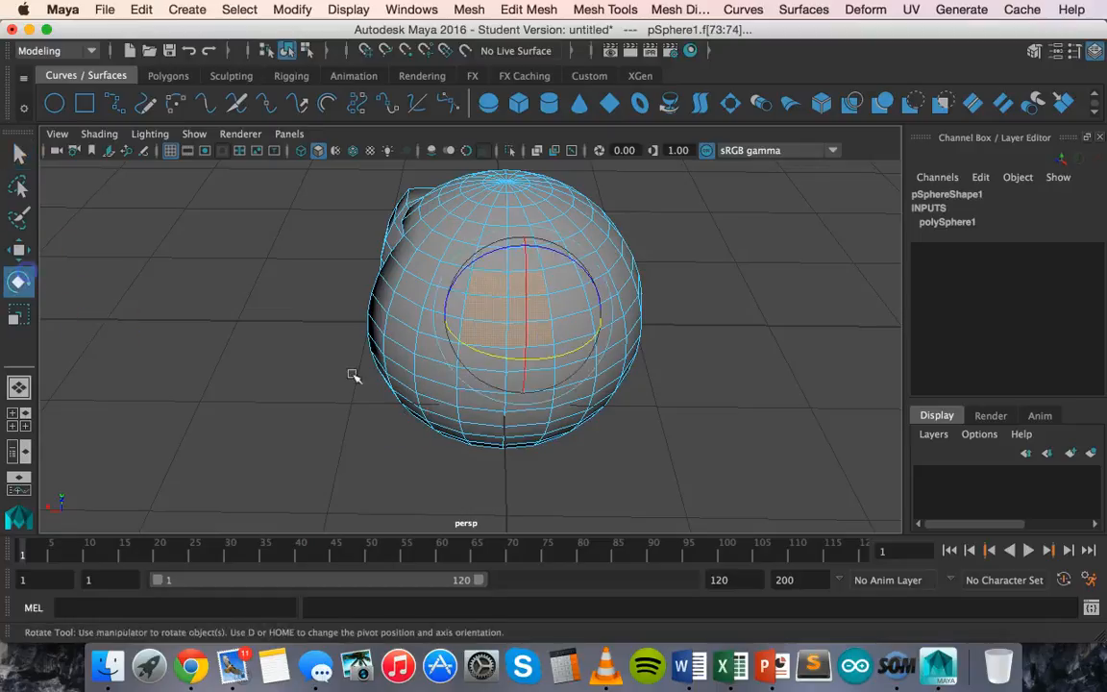
click(10, 252)
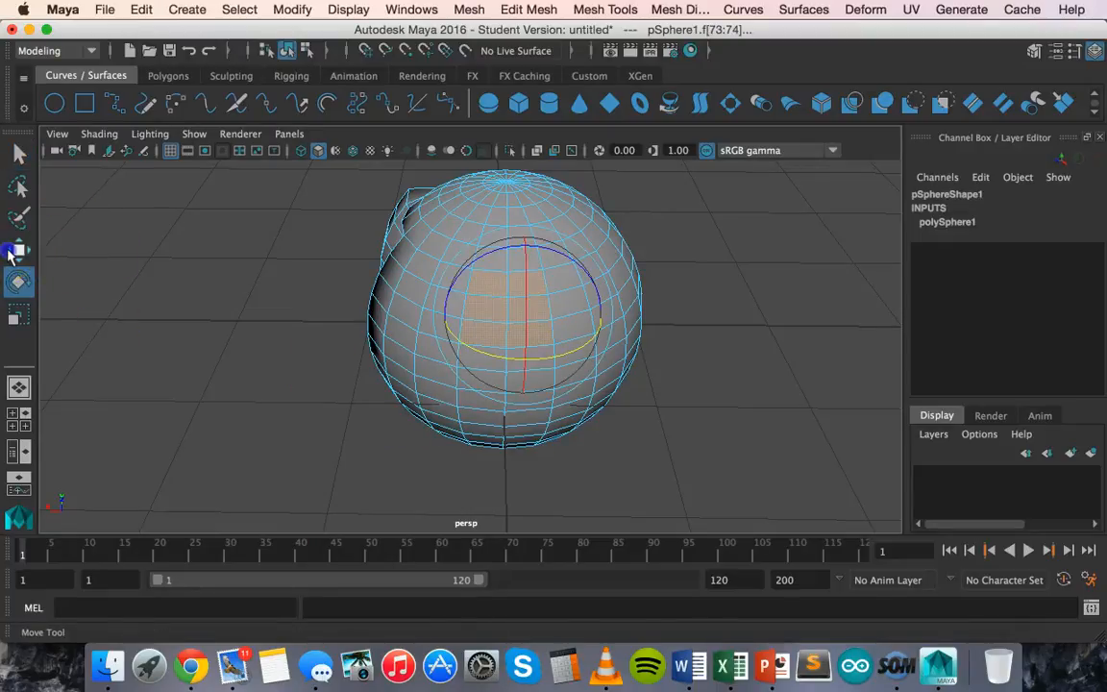
mouse_move(527, 321)
mouse_down()
mouse_move(564, 340)
mouse_move(521, 366)
mouse_move(525, 325)
mouse_up()
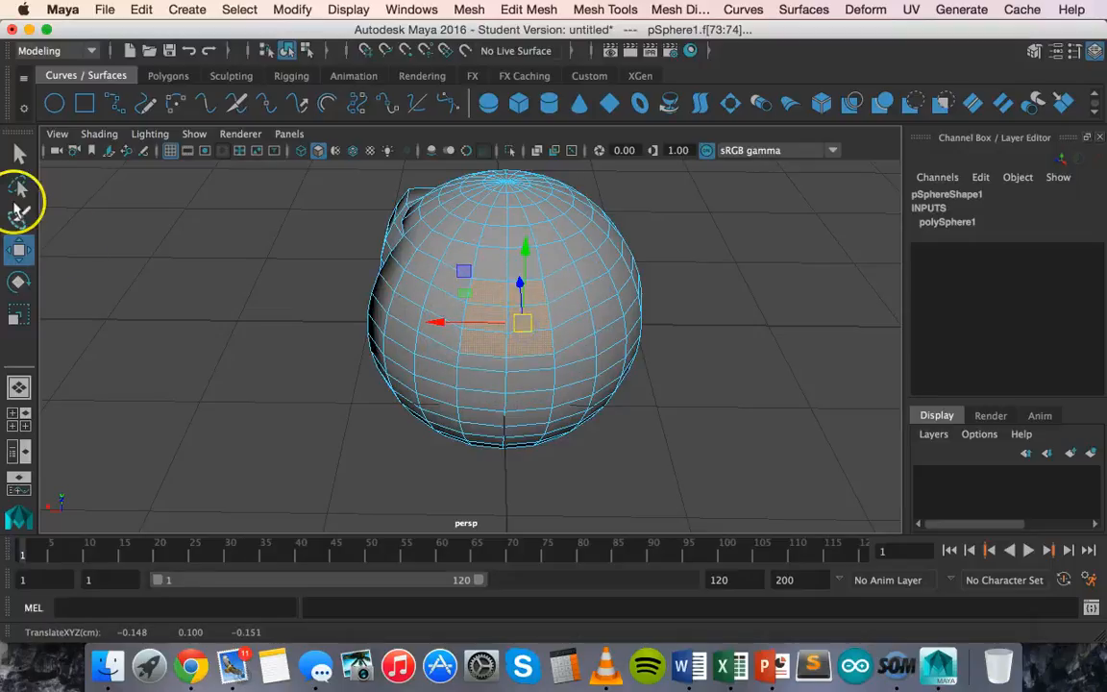
click(17, 150)
click(231, 286)
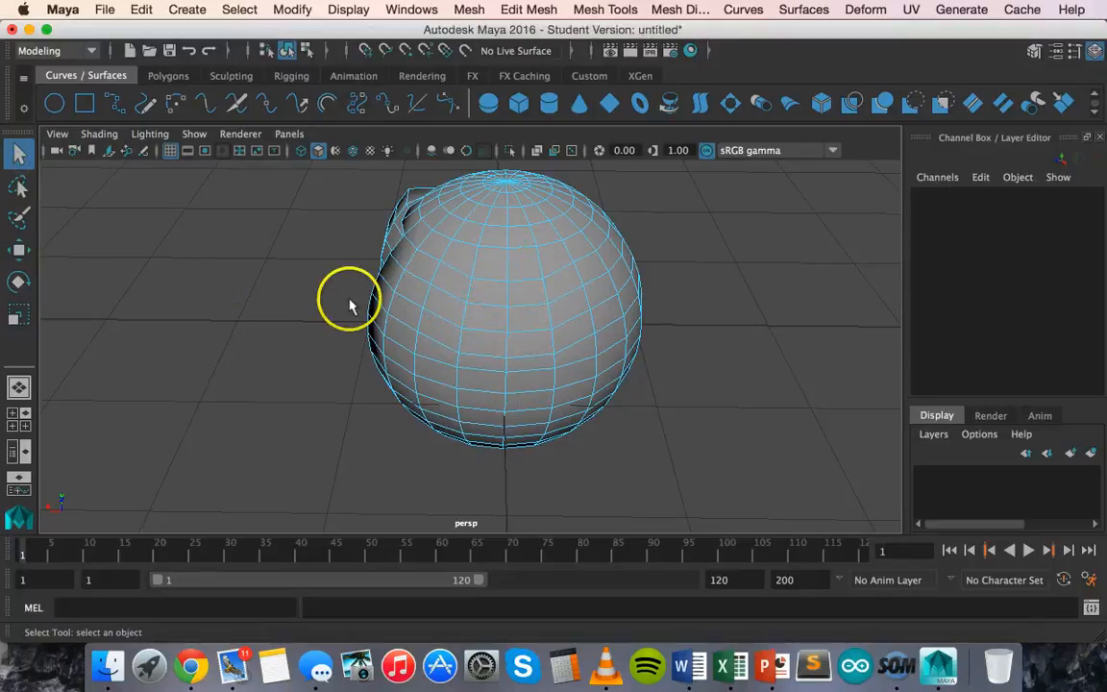
- Select one face in the upper middle of the undeformed side and move it freely to about 0.147, 0.798, -0.911 cm
click(483, 298)
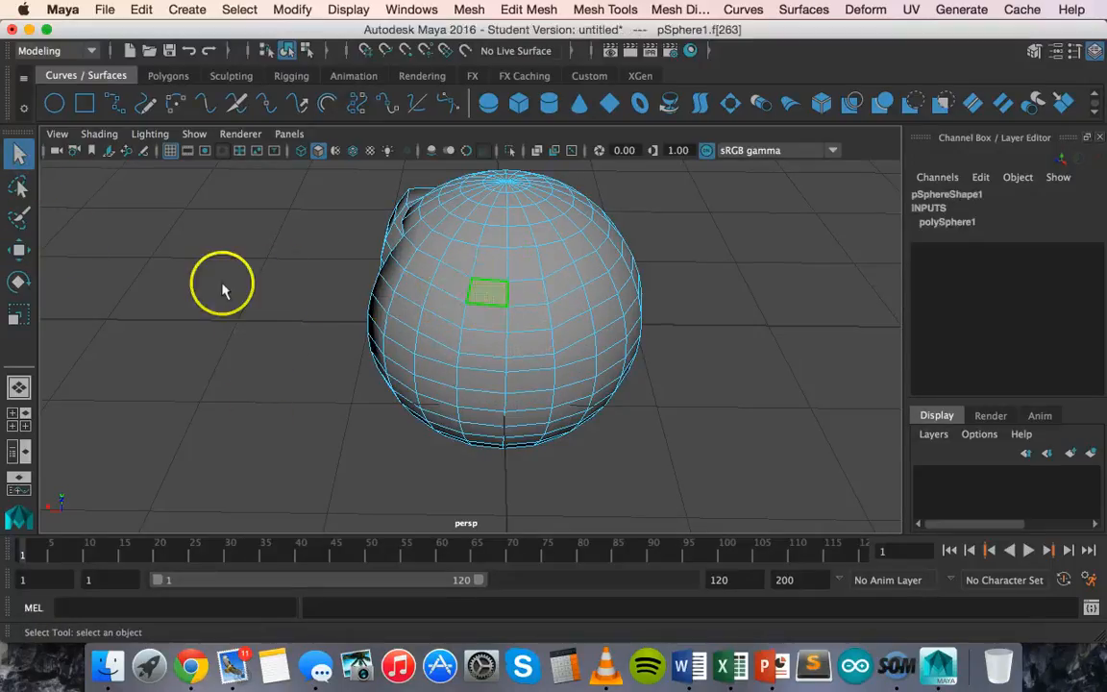
click(20, 249)
mouse_move(487, 286)
mouse_down()
mouse_move(515, 301)
mouse_move(519, 323)
mouse_move(486, 296)
mouse_up()
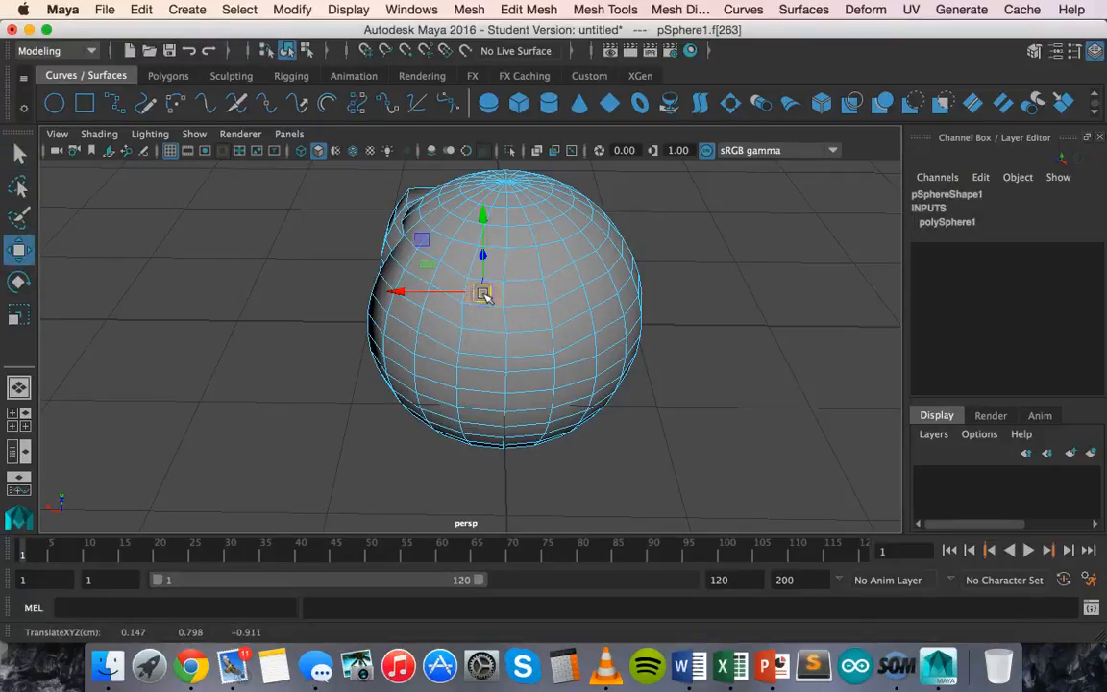
- Pull the selected face outward along the X axis into a long spike beyond the sphere's side, and return to the Select Tool
drag(380, 294, 274, 307)
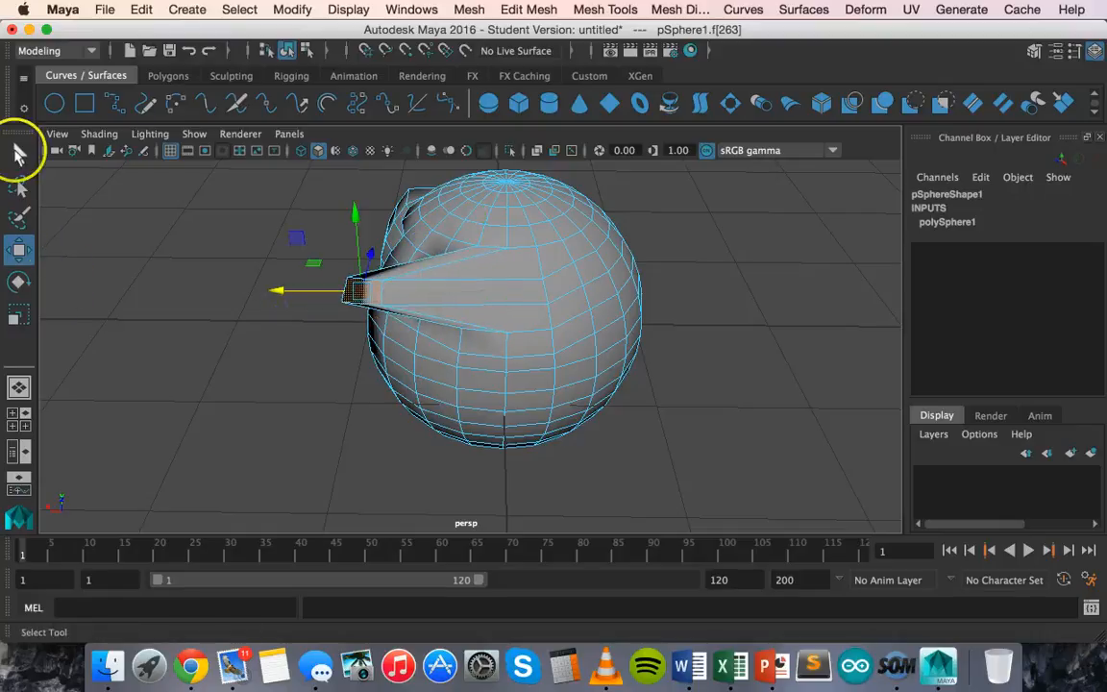
click(19, 151)
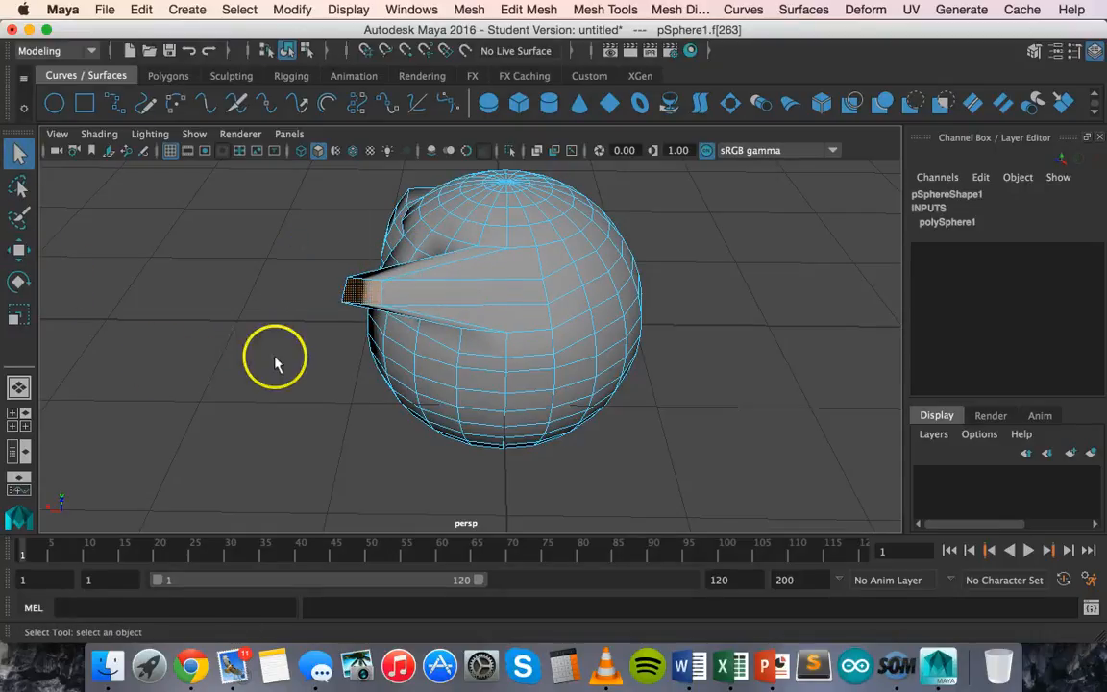
- Choose Face component mode for the sphere again while viewing its dented side
alt+drag(267, 375, 524, 325)
click(380, 284)
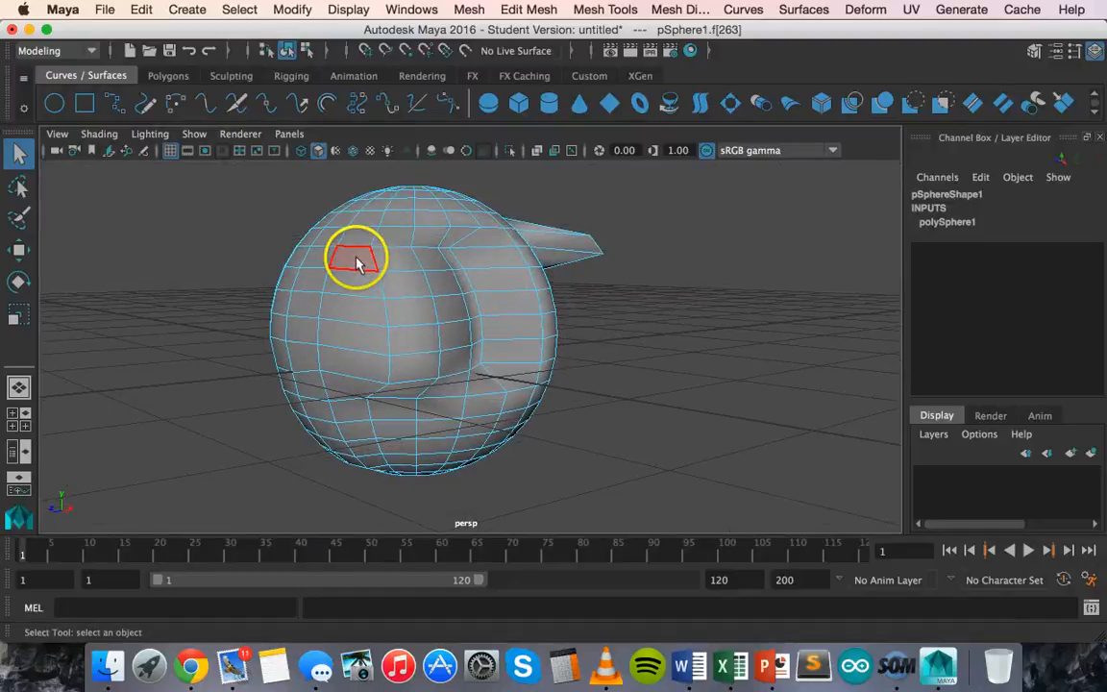
right_click(405, 299)
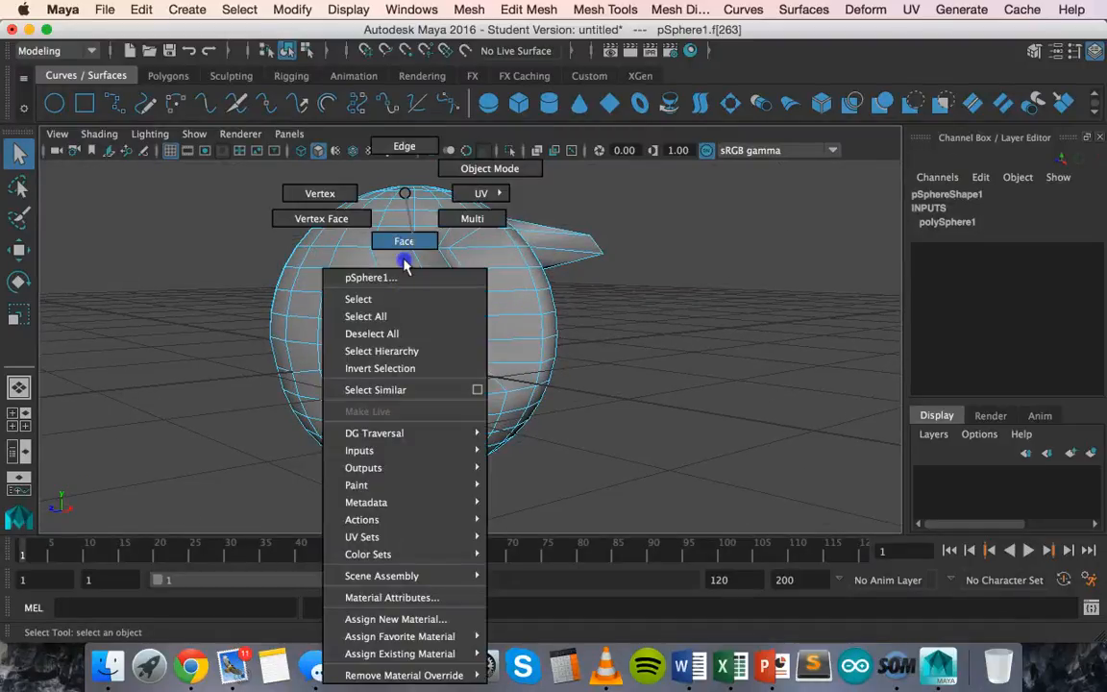
click(404, 241)
click(408, 332)
click(485, 246)
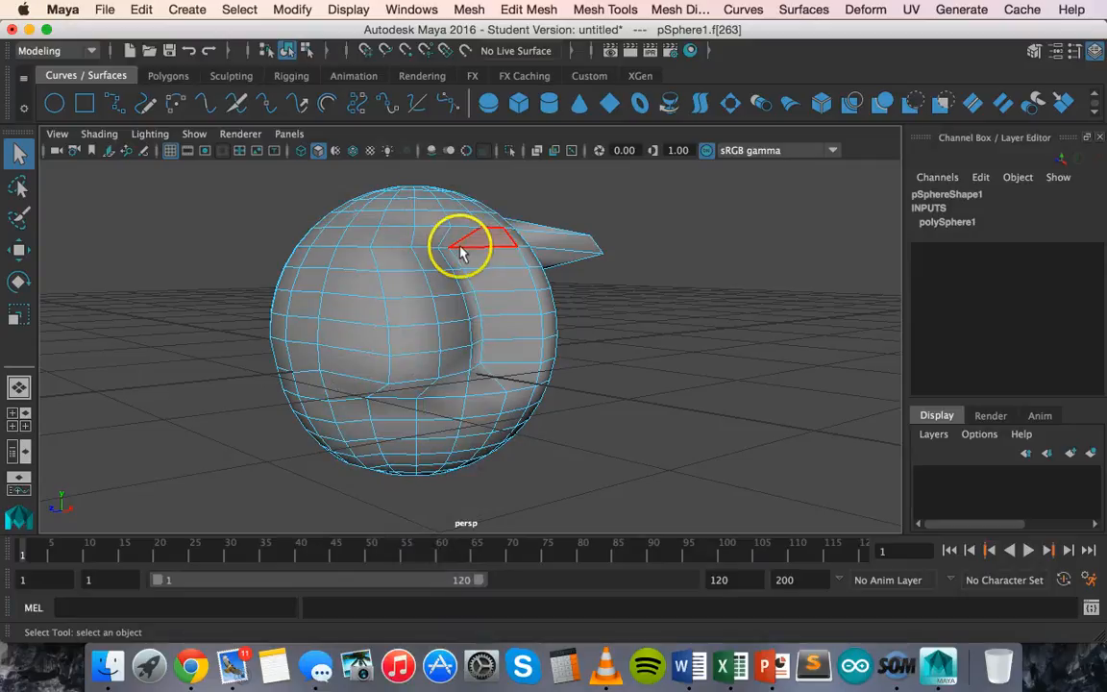
- Switch the sphere from Face component mode back to Object Mode and clear the object selection
right_click(419, 281)
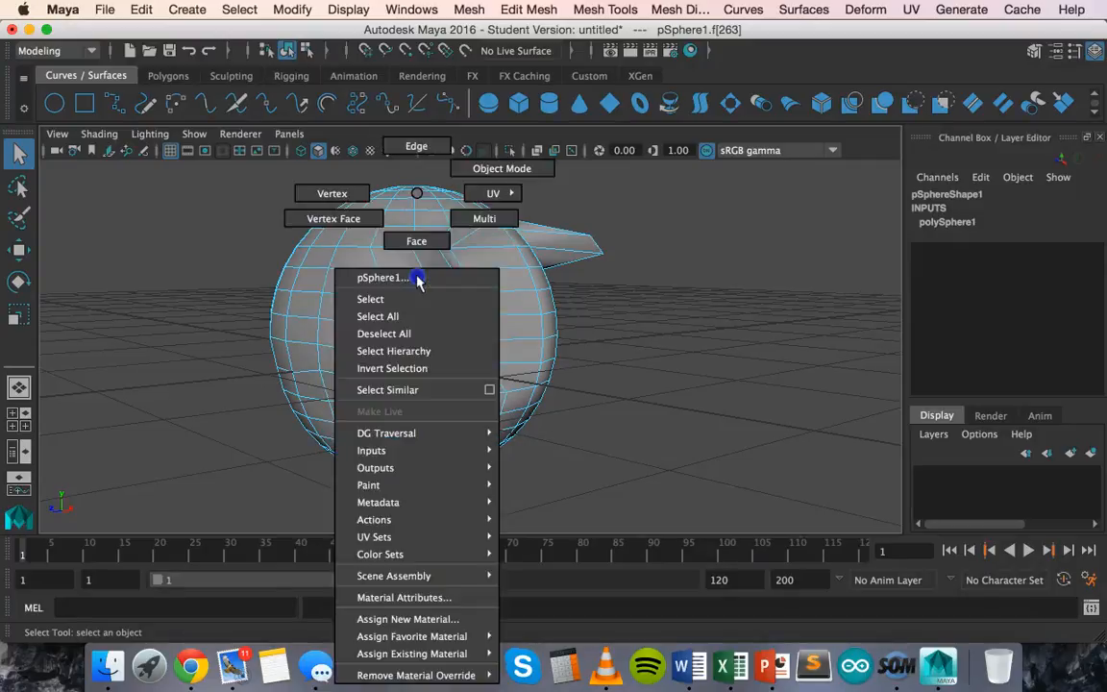
click(389, 298)
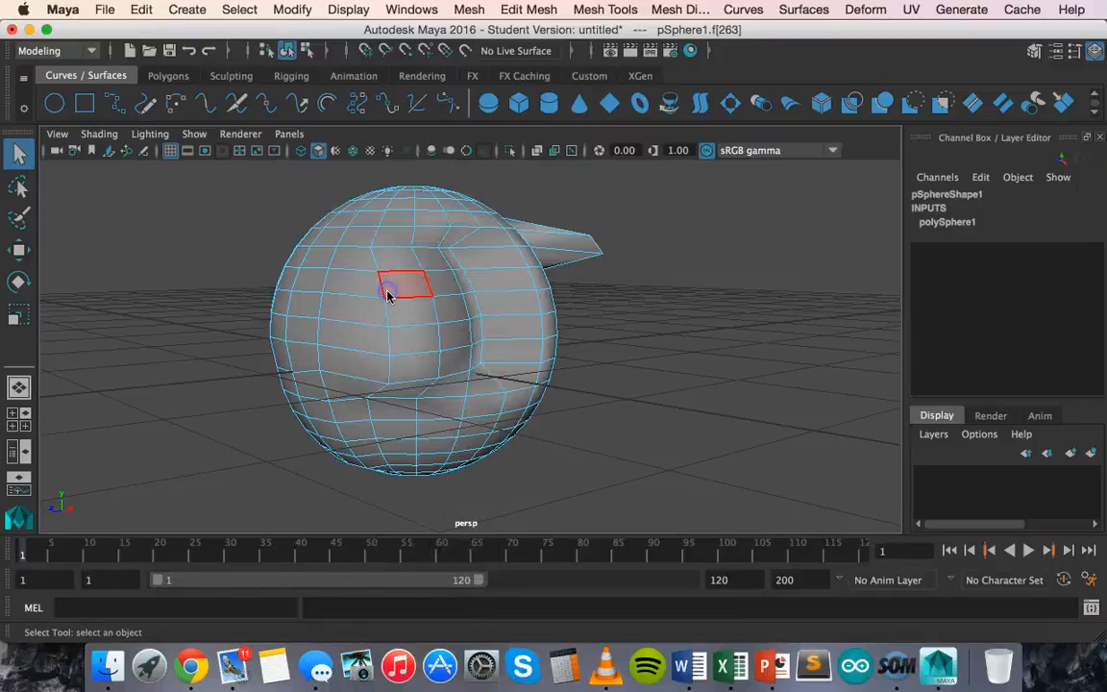
click(257, 325)
click(371, 315)
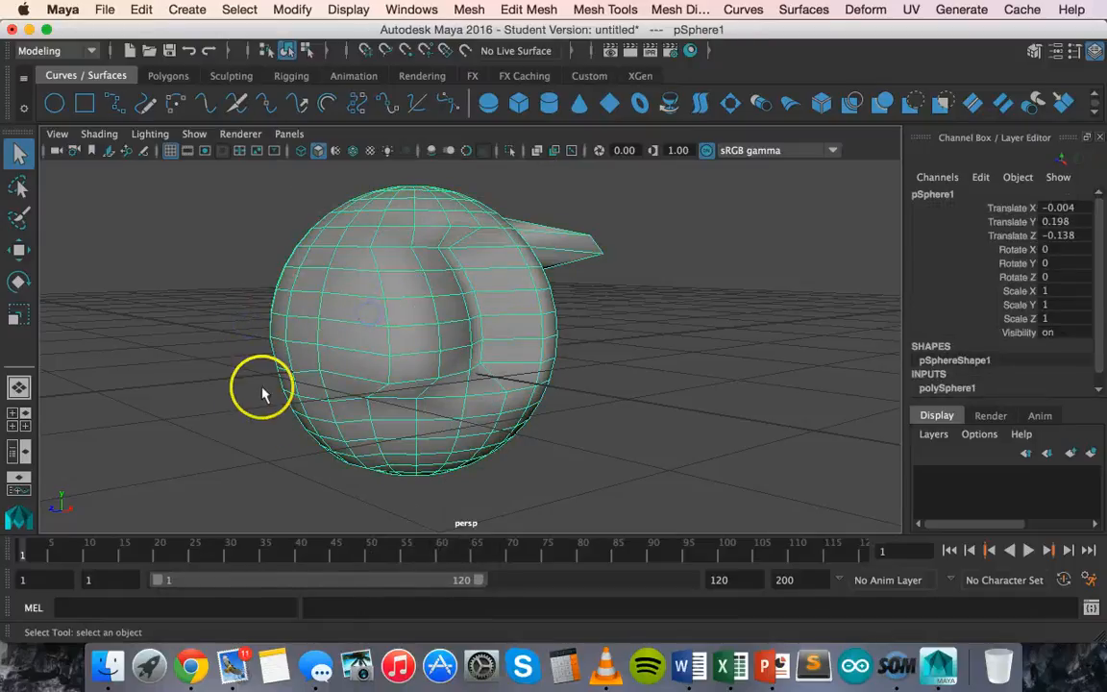
click(191, 377)
scroll(334, 353, down, 5)
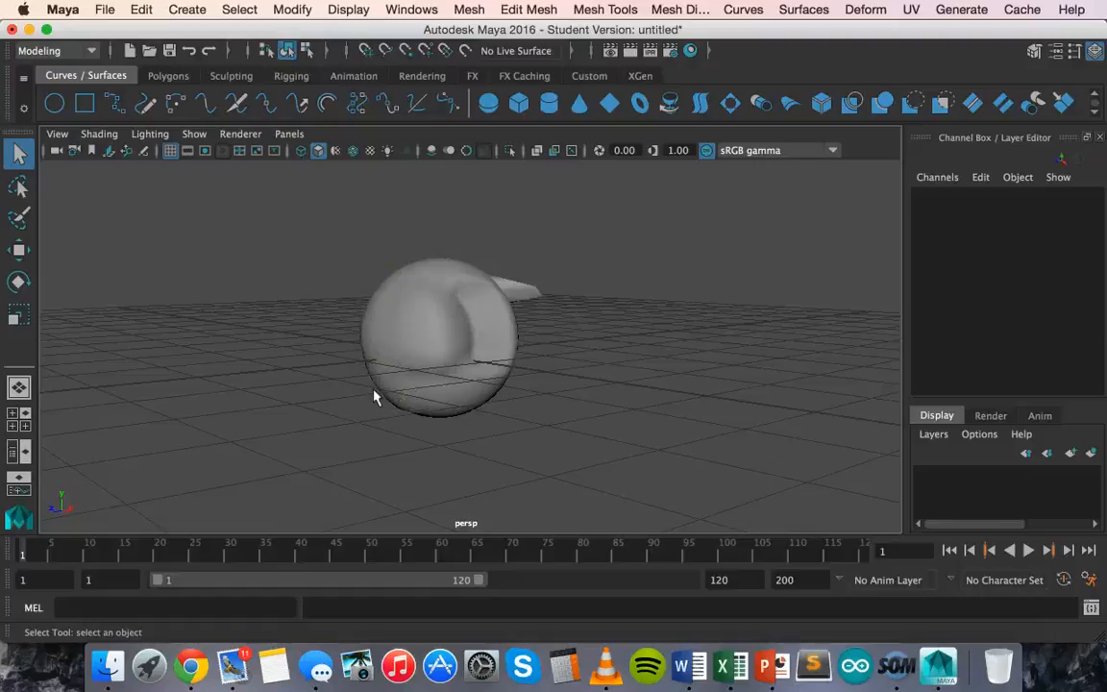
click(899, 681)
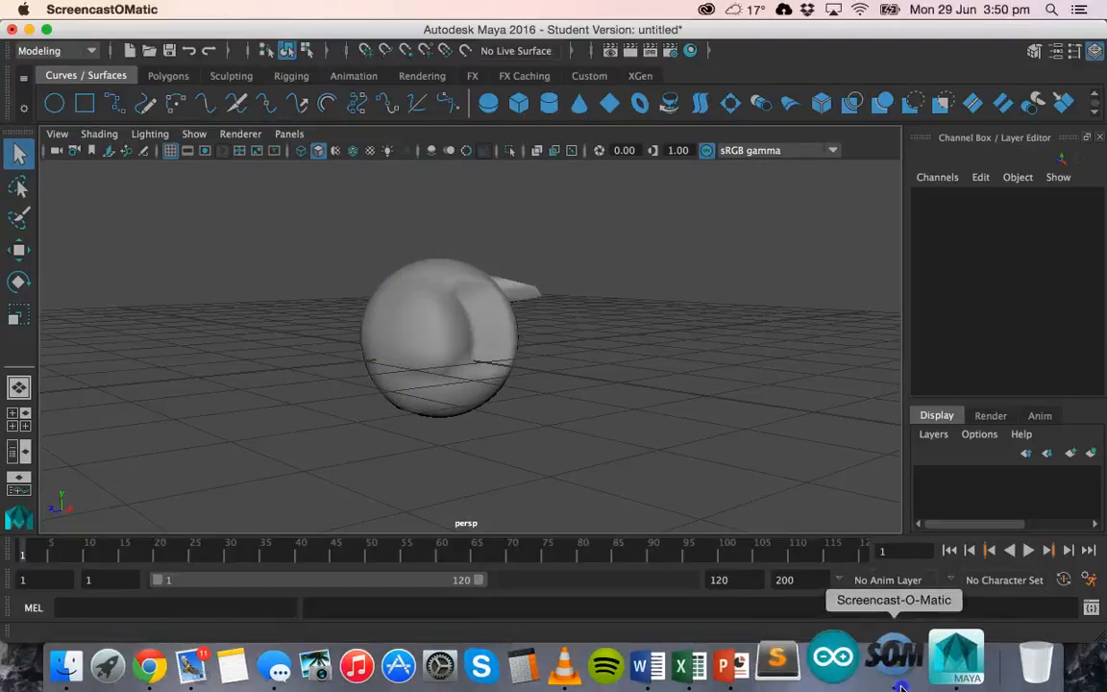